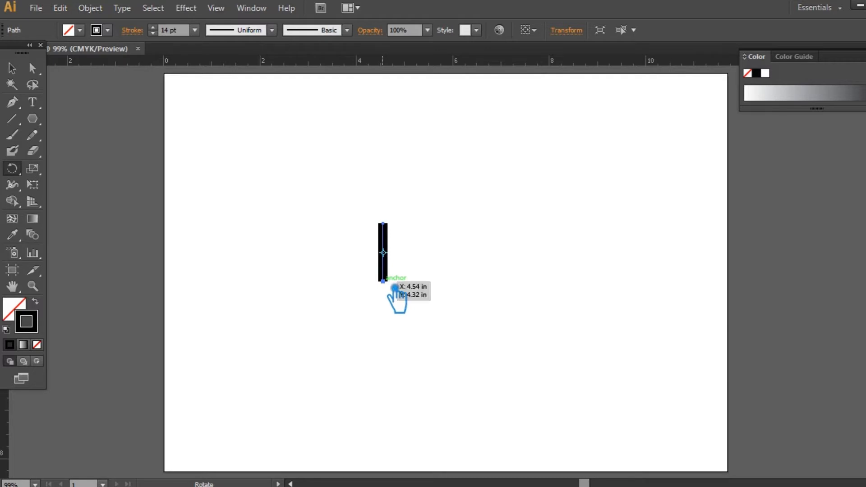
Make two copies of the vertical line rotated in 120° increments about its lower endpoint, and group the three lines.
{"action": "left_click", "coordinate": [395, 288], "text": "alt"}
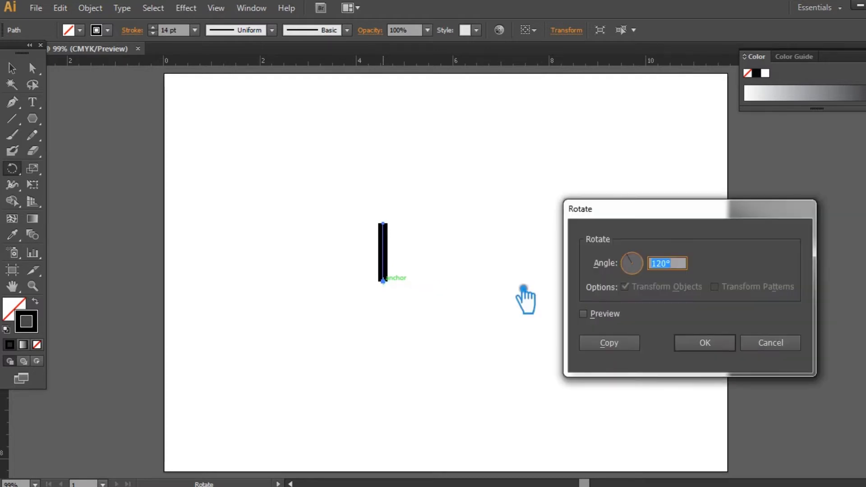
{"action": "left_click", "coordinate": [639, 341]}
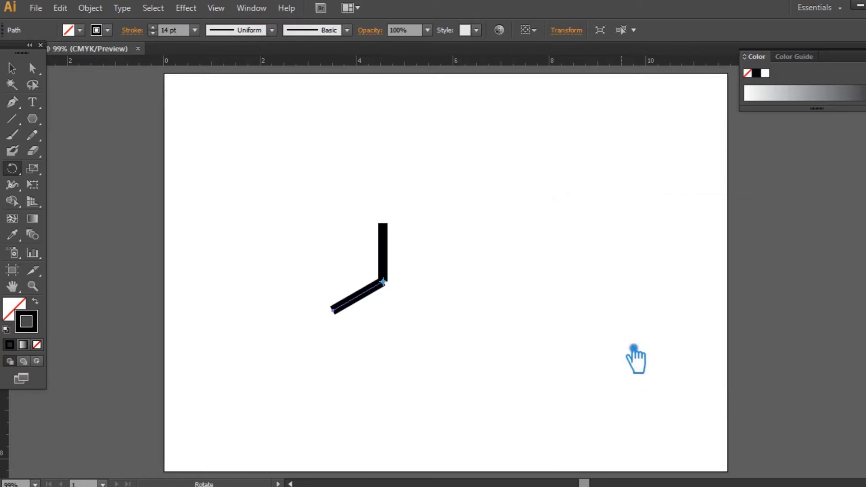
{"action": "key", "text": "ctrl+d"}
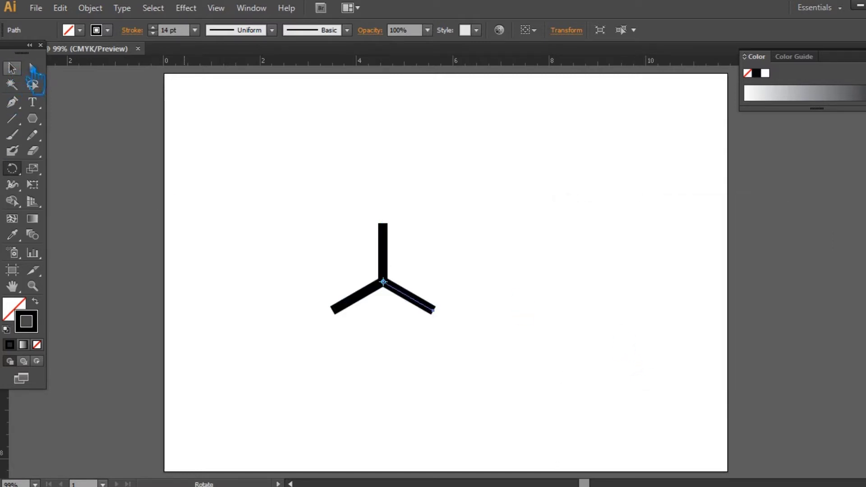
{"action": "left_click", "coordinate": [20, 70]}
{"action": "left_click_drag", "start_coordinate": [449, 341], "coordinate": [293, 192]}
{"action": "key", "text": "ctrl+g"}
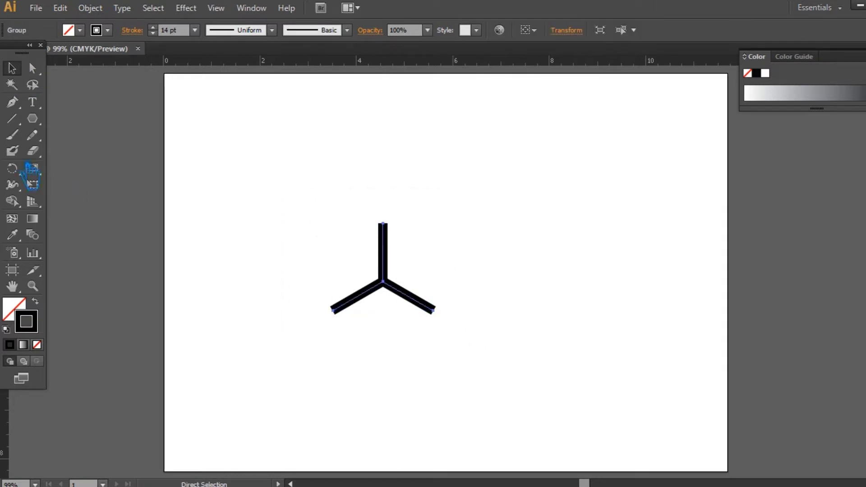
{"action": "left_click", "coordinate": [12, 169]}
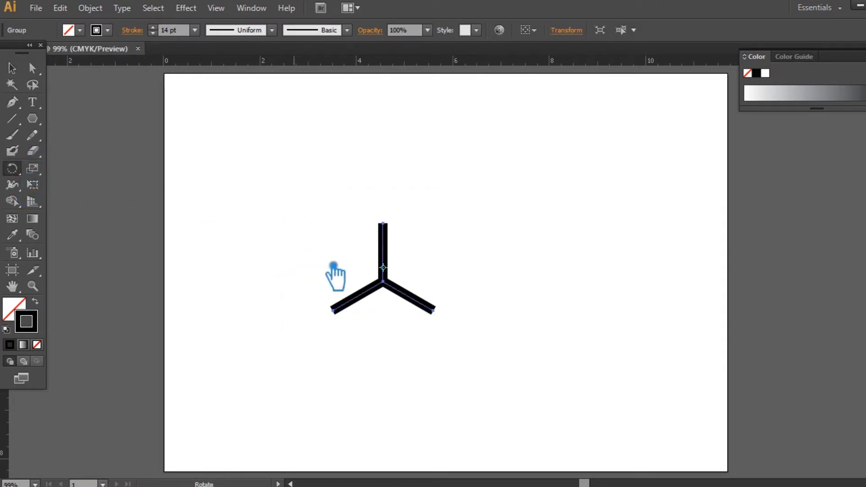
{"action": "left_click", "coordinate": [395, 289], "text": "alt"}
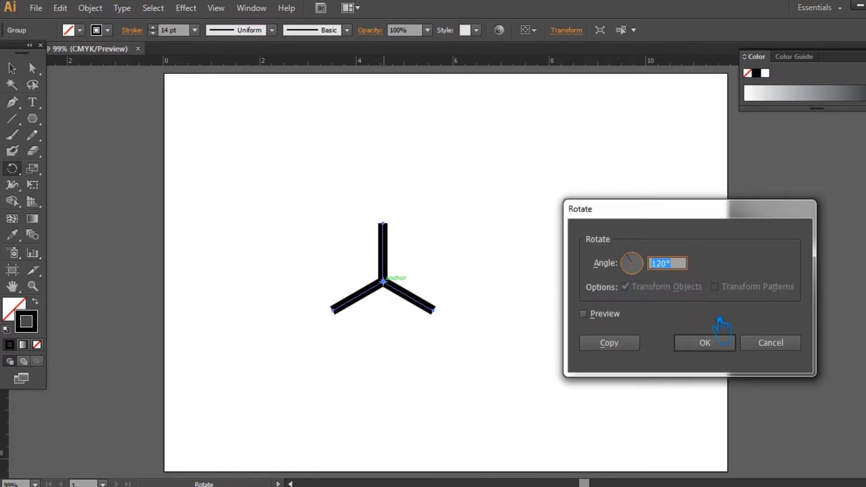
{"action": "left_click", "coordinate": [761, 342]}
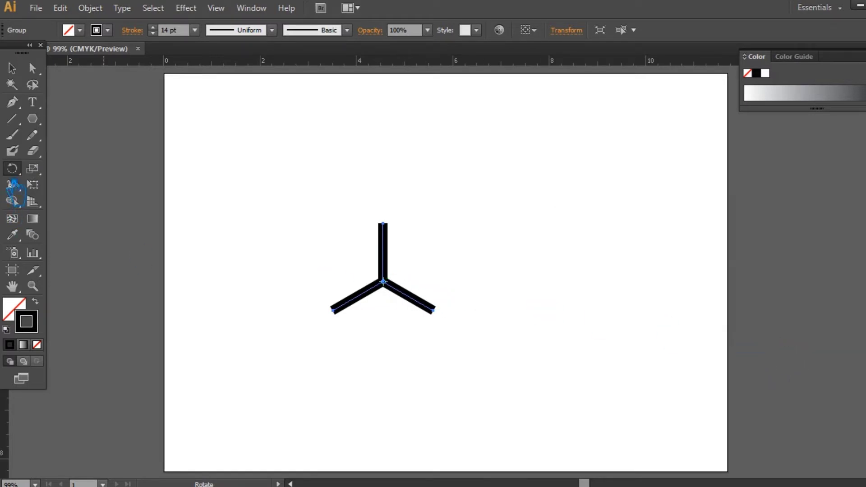
Draw a circle centred on the junction of the three spokes and shrink it about its centre until the spoke tips protrude slightly.
{"action": "left_click_drag", "start_coordinate": [34, 123], "coordinate": [100, 150]}
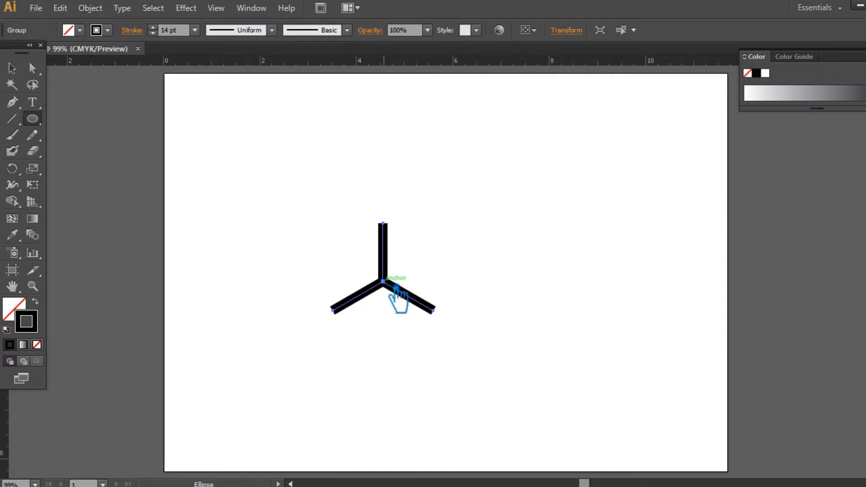
{"action": "left_click_drag", "start_coordinate": [396, 288], "coordinate": [455, 329]}
{"action": "key", "text": "v"}
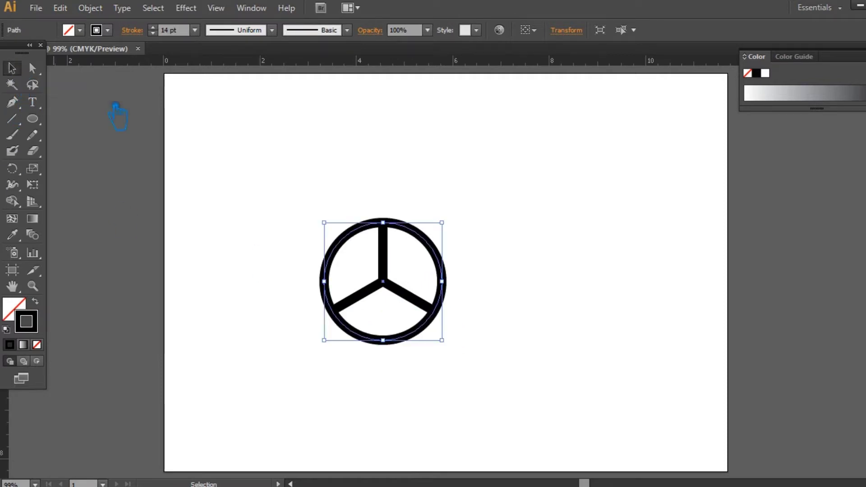
{"action": "left_click_drag", "start_coordinate": [445, 224], "coordinate": [450, 233]}
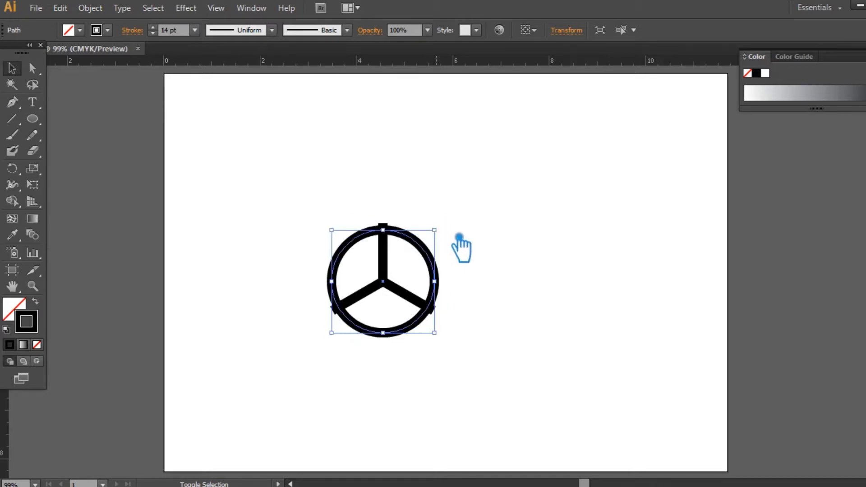
{"action": "left_click", "coordinate": [505, 311]}
Reflect the three-spoke group across the horizontal axis to form an upright Y.
{"action": "key", "text": "ctrl+a"}
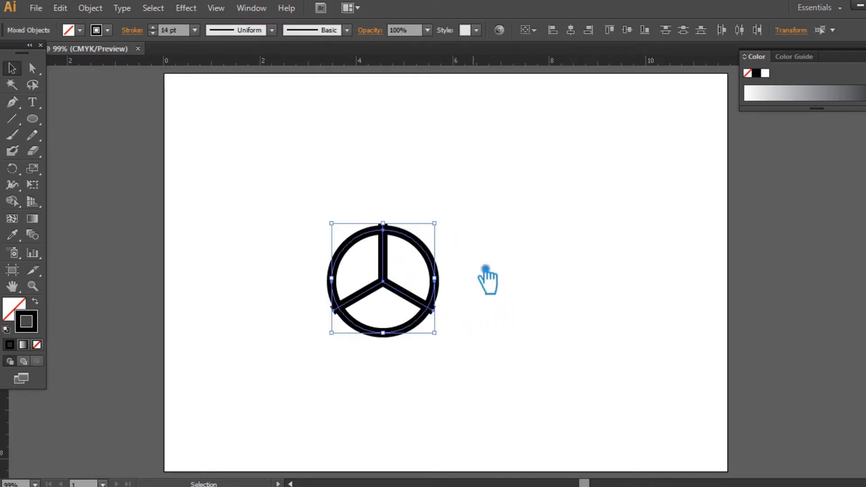
{"action": "left_click", "coordinate": [487, 270]}
{"action": "left_click", "coordinate": [397, 275]}
{"action": "right_click", "coordinate": [398, 275]}
{"action": "mouse_move", "coordinate": [451, 369]}
{"action": "left_click", "coordinate": [592, 418]}
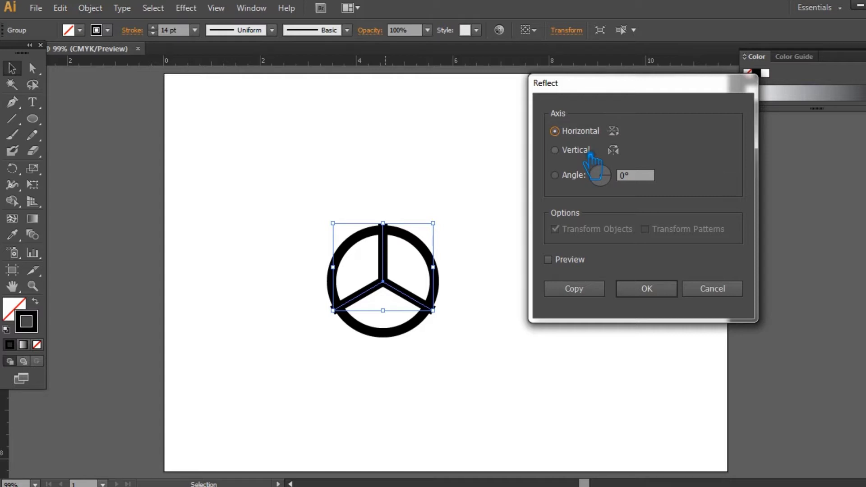
{"action": "left_click", "coordinate": [657, 291]}
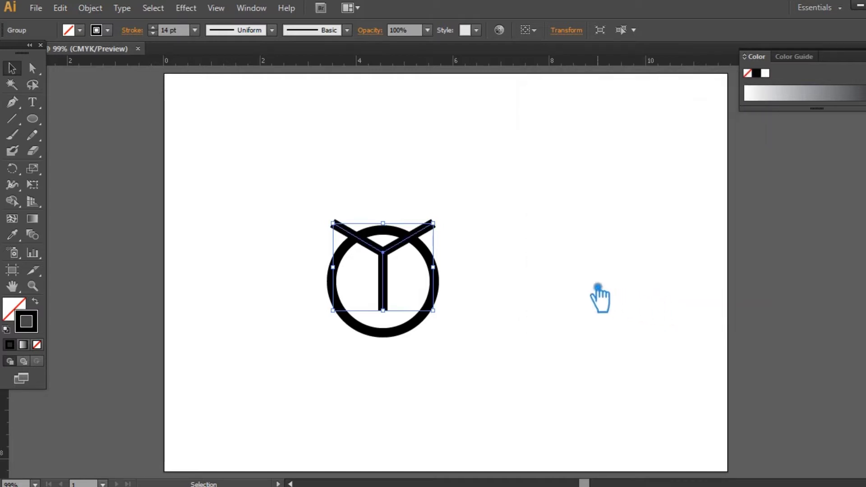
Align the Y-shaped group and the circle on their vertical centres.
{"action": "left_click_drag", "start_coordinate": [499, 359], "coordinate": [289, 212]}
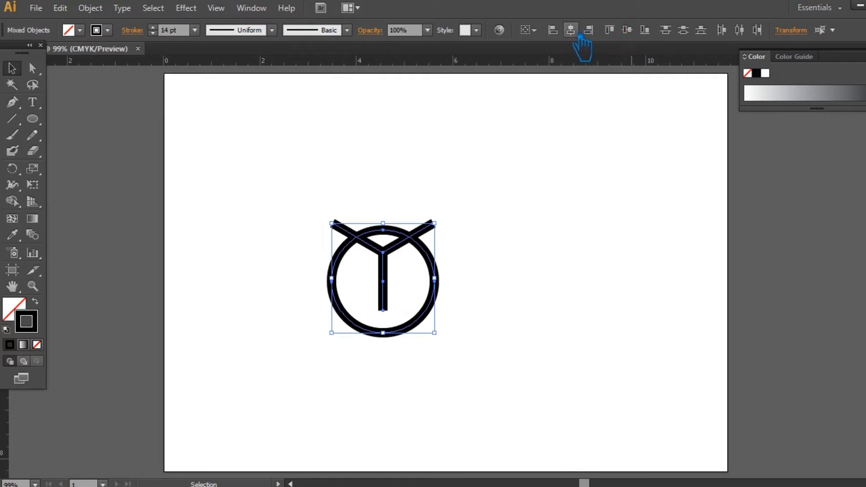
{"action": "left_click", "coordinate": [628, 31]}
{"action": "left_click", "coordinate": [470, 290]}
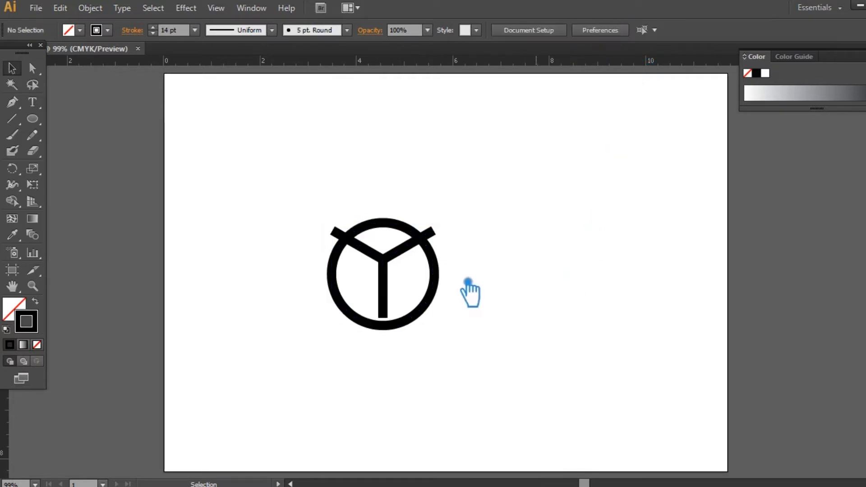
Move the Y-shaped group down until its junction sits at the centre of the circle.
{"action": "left_click_drag", "start_coordinate": [397, 269], "coordinate": [397, 276]}
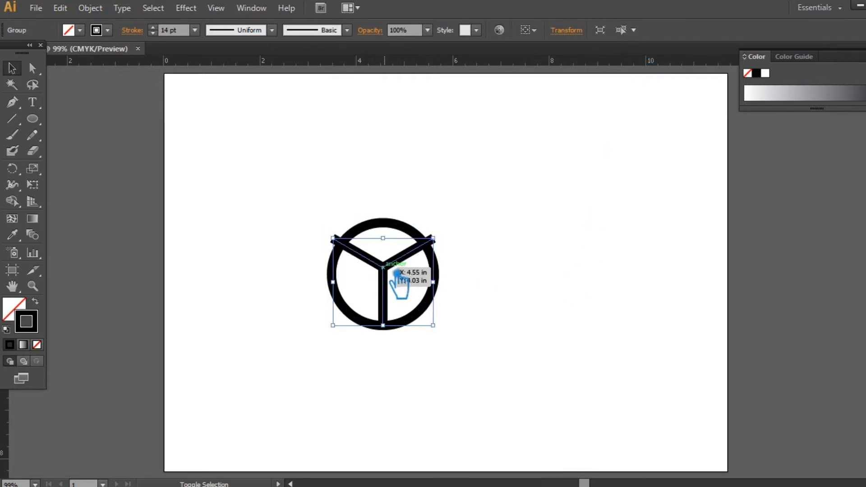
{"action": "key", "text": "Down"}
{"action": "key", "text": "Down"}
{"action": "key", "text": "Down"}
{"action": "key", "text": "Down"}
{"action": "key", "text": "Down"}
{"action": "key", "text": "Down"}
{"action": "key", "text": "Down"}
{"action": "key", "text": "Down"}
{"action": "key", "text": "Down"}
{"action": "key", "text": "Down"}
{"action": "key", "text": "Down"}
{"action": "key", "text": "Down"}
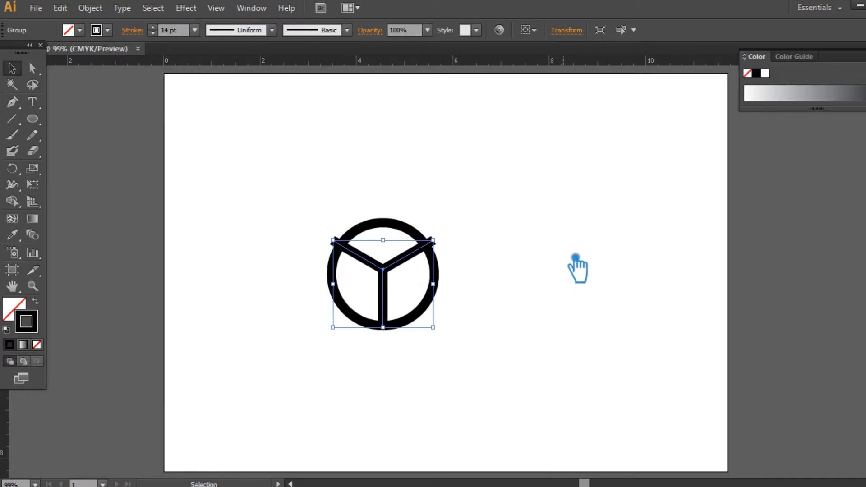
{"action": "key", "text": "Up"}
{"action": "key", "text": "Up"}
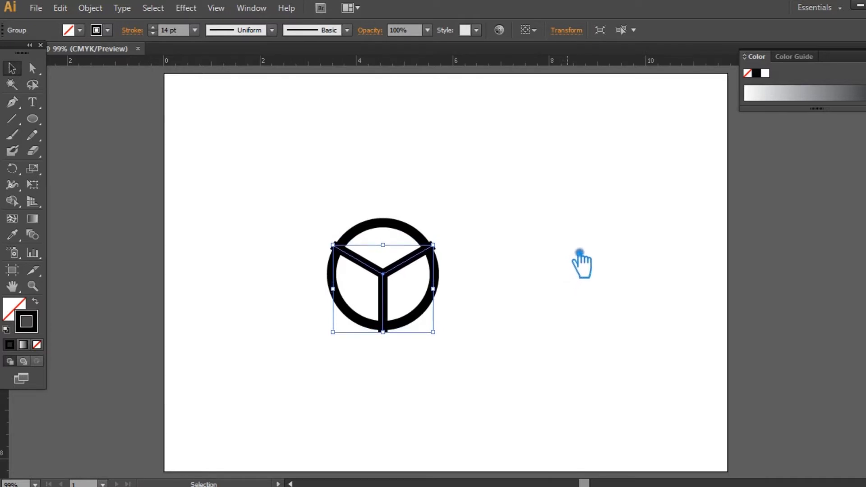
{"action": "key", "text": "Down"}
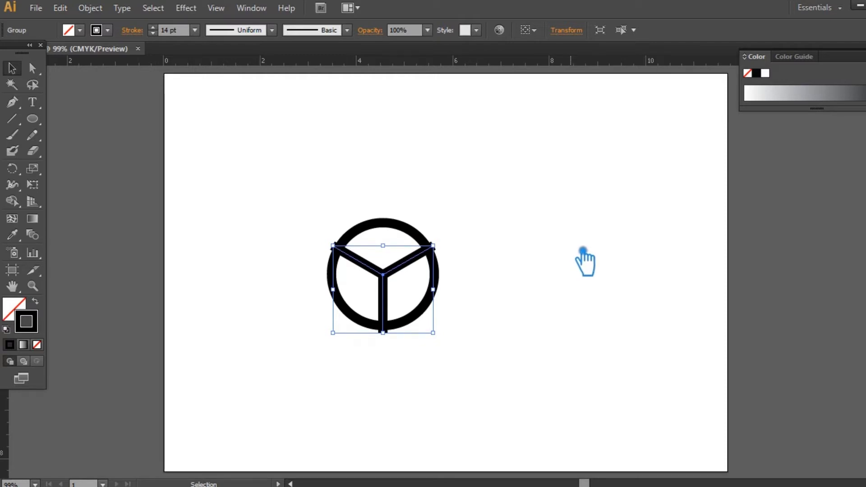
{"action": "left_click", "coordinate": [583, 251]}
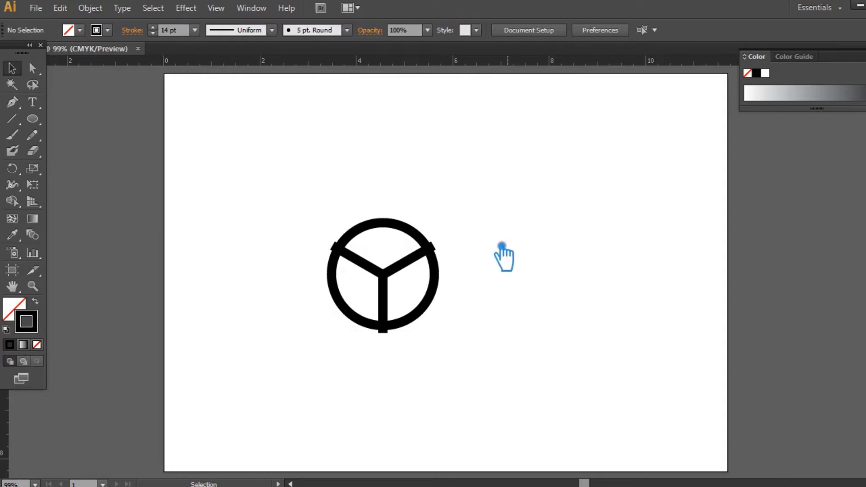
{"action": "left_click", "coordinate": [399, 279]}
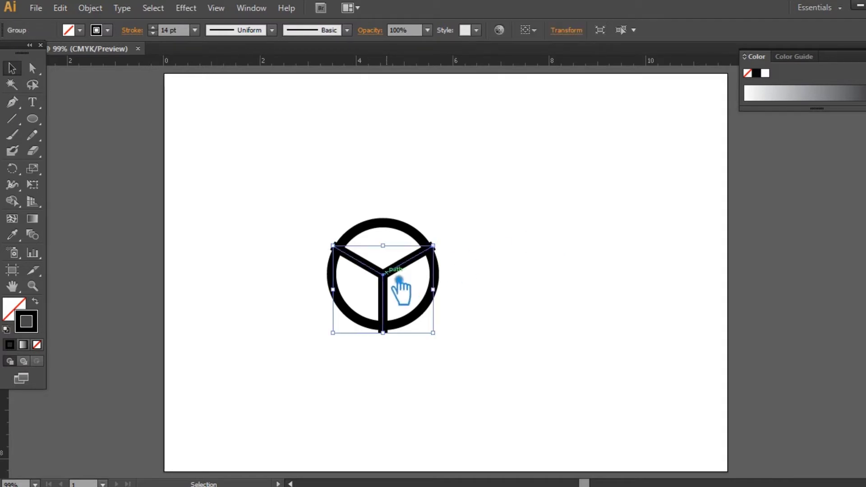
{"action": "left_click", "coordinate": [492, 280]}
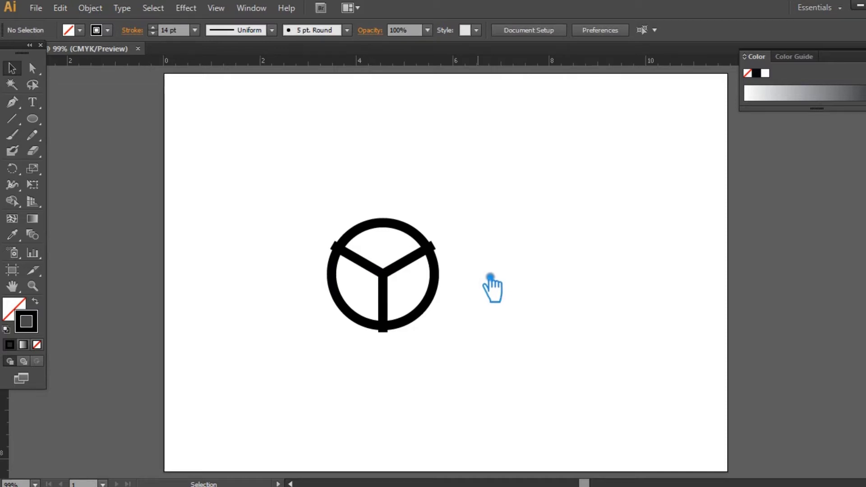
Open the Offset Path settings for the Y-shaped group and turn on the preview.
{"action": "left_click", "coordinate": [385, 289]}
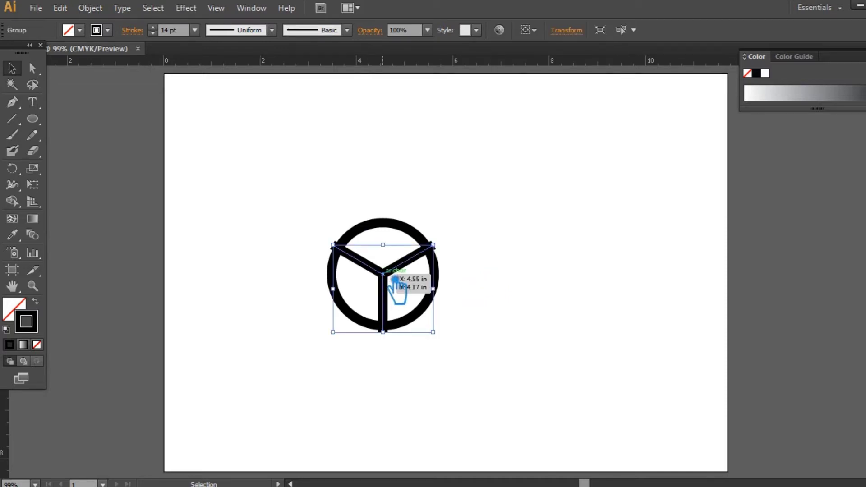
{"action": "left_click", "coordinate": [88, 8]}
{"action": "mouse_move", "coordinate": [168, 288]}
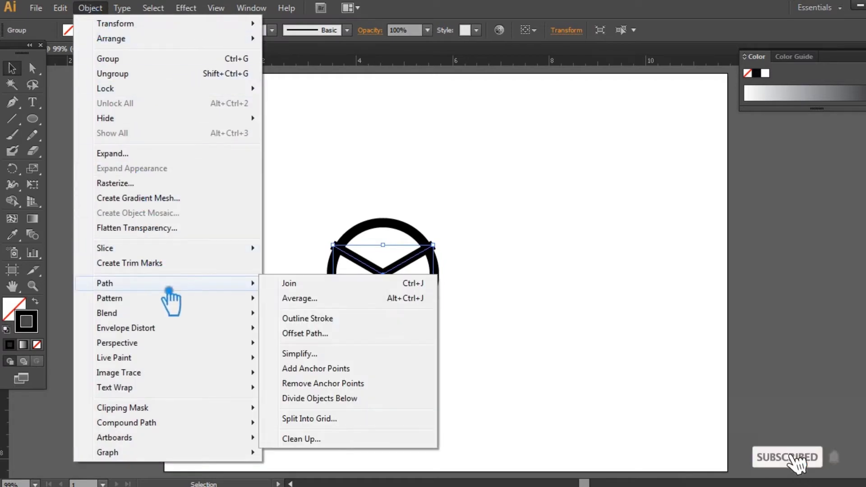
{"action": "left_click", "coordinate": [351, 333]}
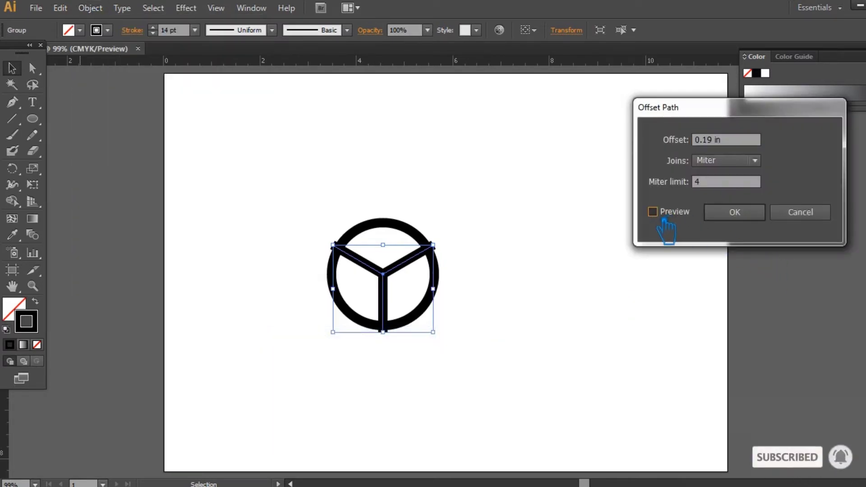
{"action": "left_click", "coordinate": [652, 211]}
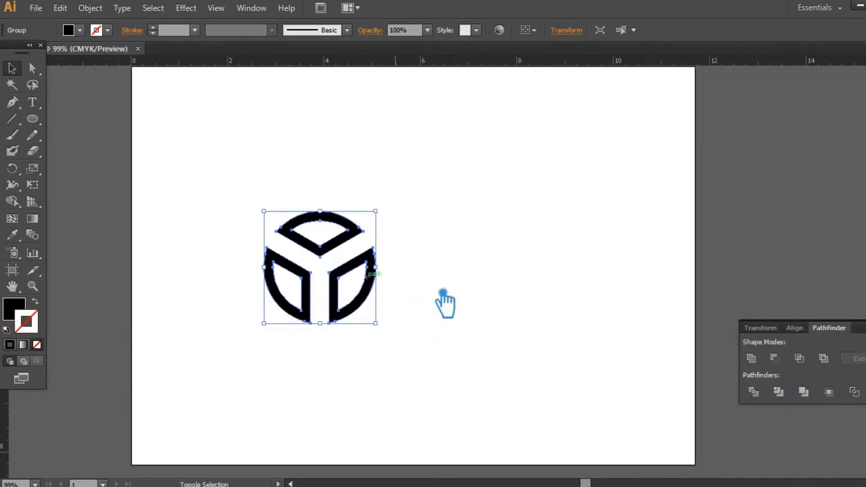
Group the three segments of the circular logo and place a duplicate of the group beside the original.
{"action": "left_click", "coordinate": [445, 302]}
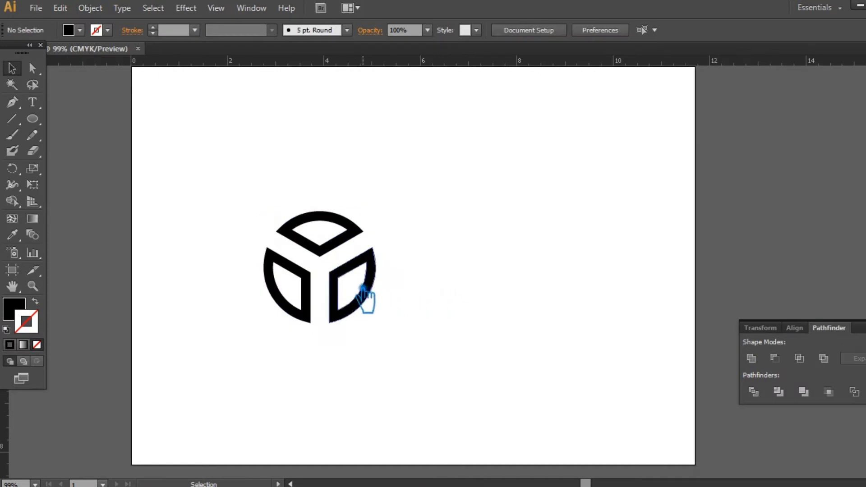
{"action": "left_click", "coordinate": [355, 280]}
{"action": "key", "text": "ctrl+g"}
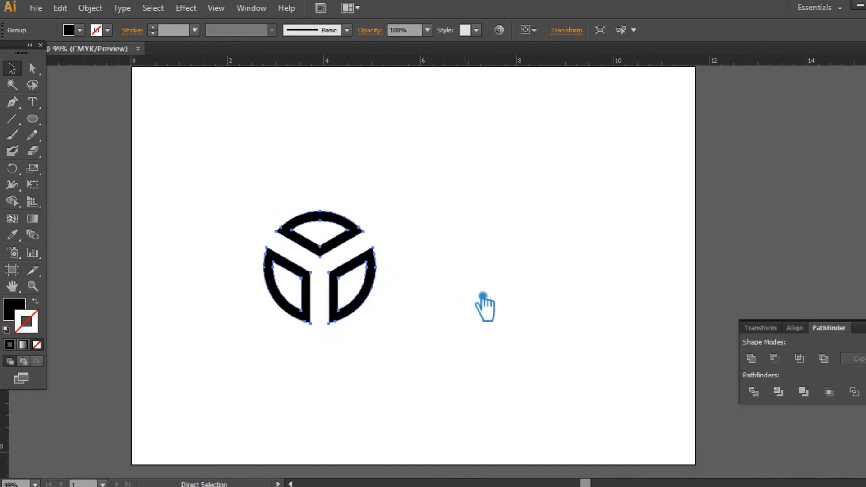
{"action": "left_click", "coordinate": [481, 294]}
{"action": "left_click_drag", "start_coordinate": [354, 275], "coordinate": [485, 282]}
Offset the duplicate logo's paths by 0.05 in with miter joins and unite the offset paths with the original shapes.
{"action": "left_click", "coordinate": [90, 7]}
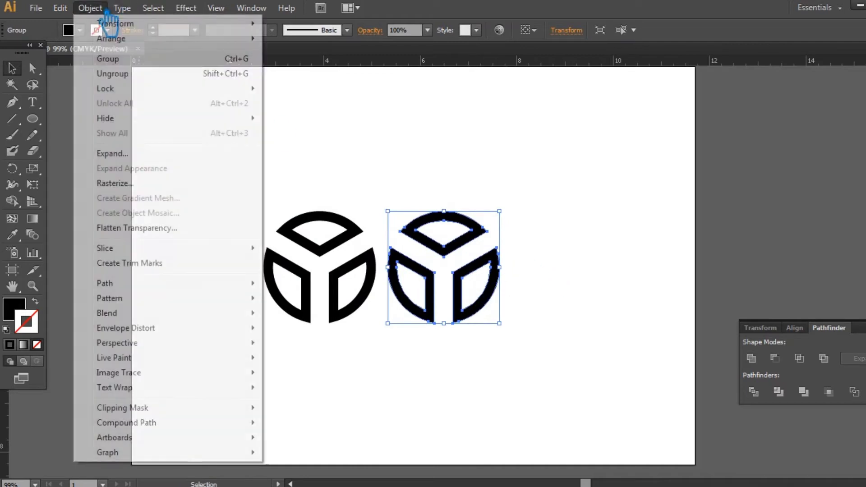
{"action": "mouse_move", "coordinate": [148, 291]}
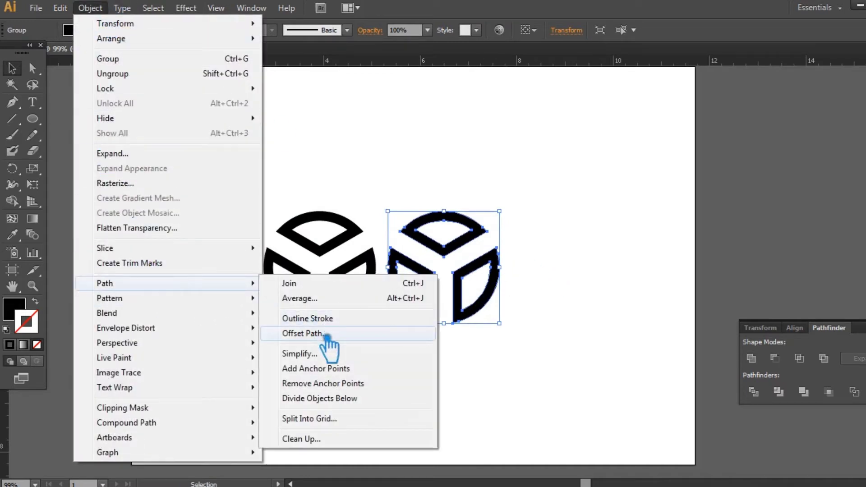
{"action": "left_click", "coordinate": [328, 334]}
{"action": "left_click", "coordinate": [652, 211]}
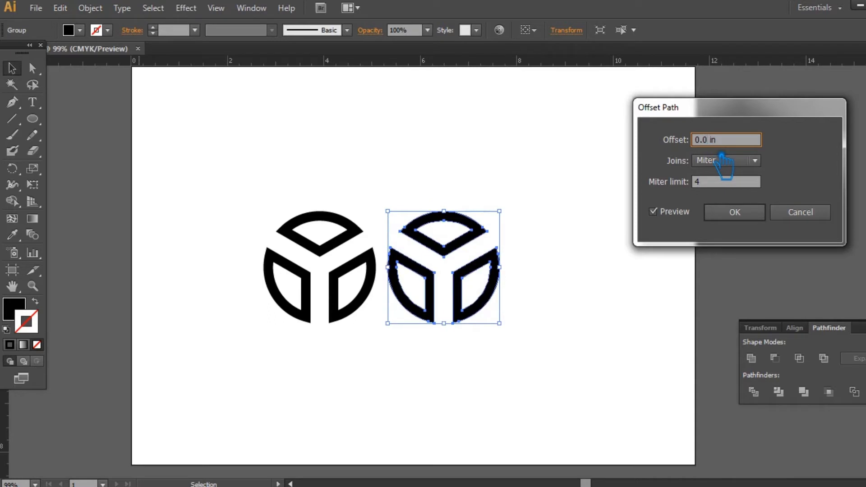
{"action": "type", "text": "5"}
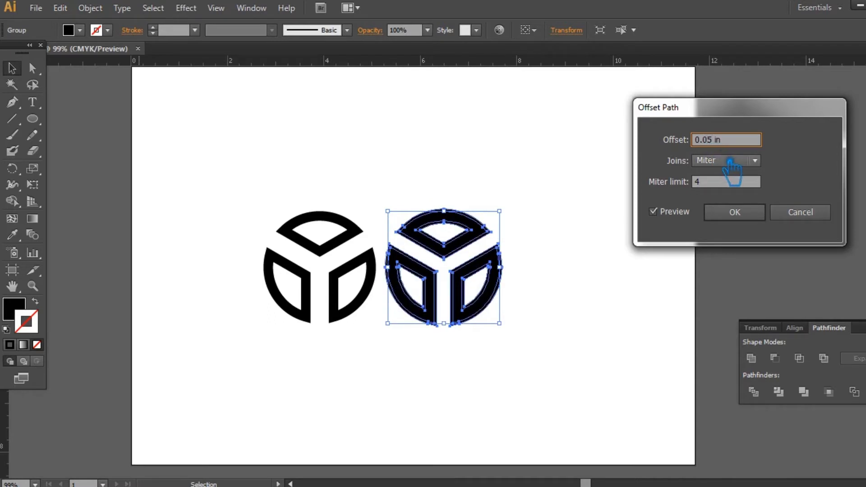
{"action": "left_click", "coordinate": [736, 212]}
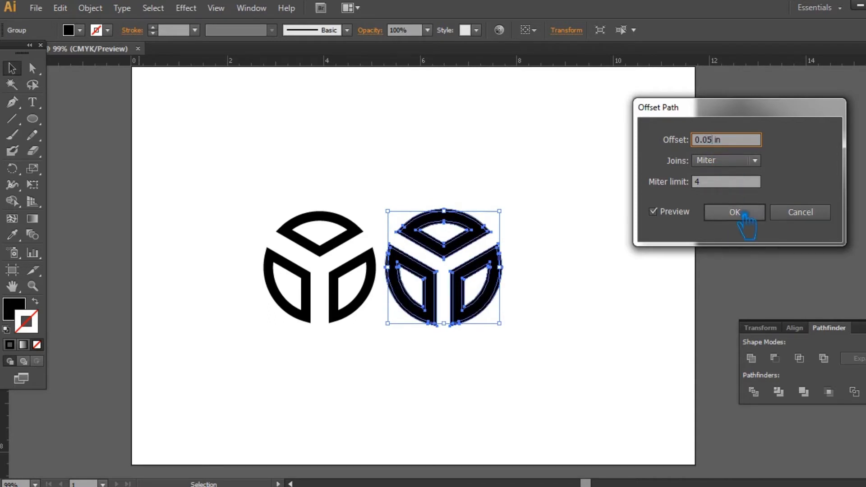
{"action": "left_click_drag", "start_coordinate": [547, 350], "coordinate": [410, 187]}
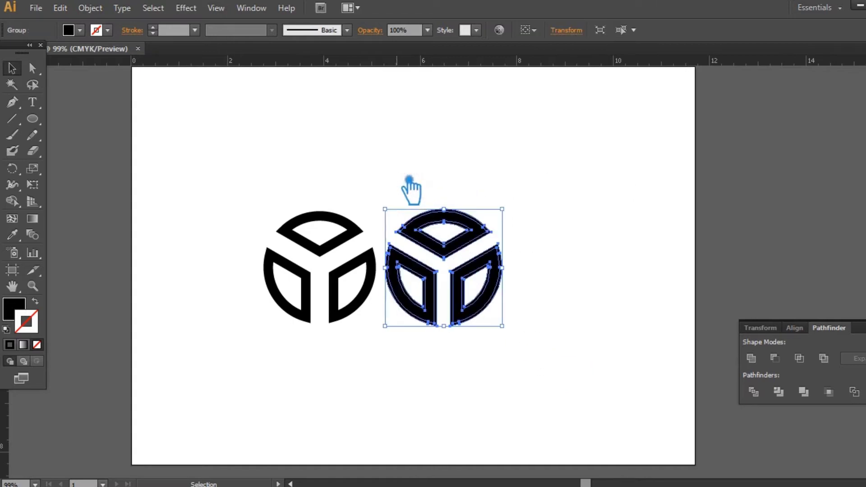
{"action": "left_click", "coordinate": [760, 364]}
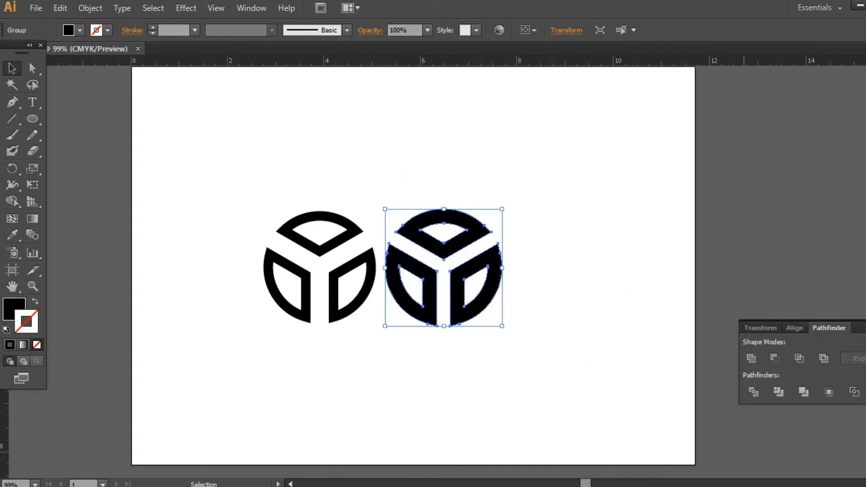
Draw short cutting lines through both pointed corners of the thick logo's lower-left segment and extend them past the black outline.
{"action": "left_click", "coordinate": [539, 239]}
{"action": "left_click_drag", "start_coordinate": [551, 242], "coordinate": [513, 243]}
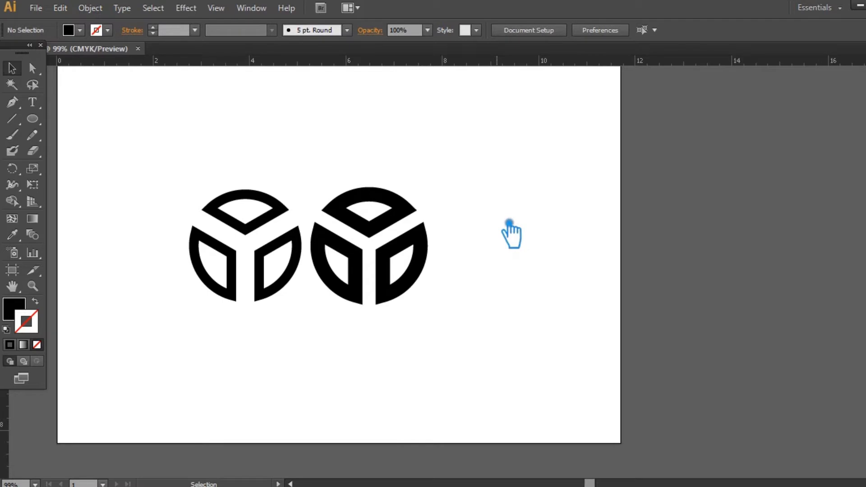
{"action": "left_click", "coordinate": [12, 118]}
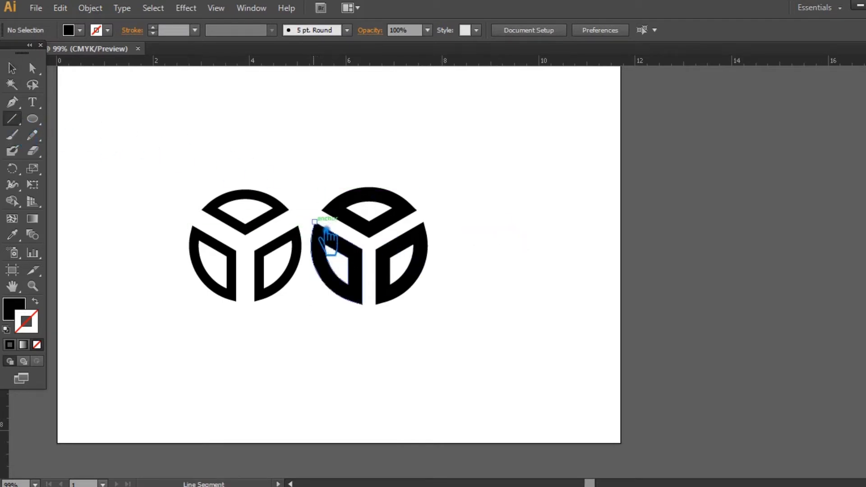
{"action": "left_click_drag", "start_coordinate": [333, 235], "coordinate": [375, 311]}
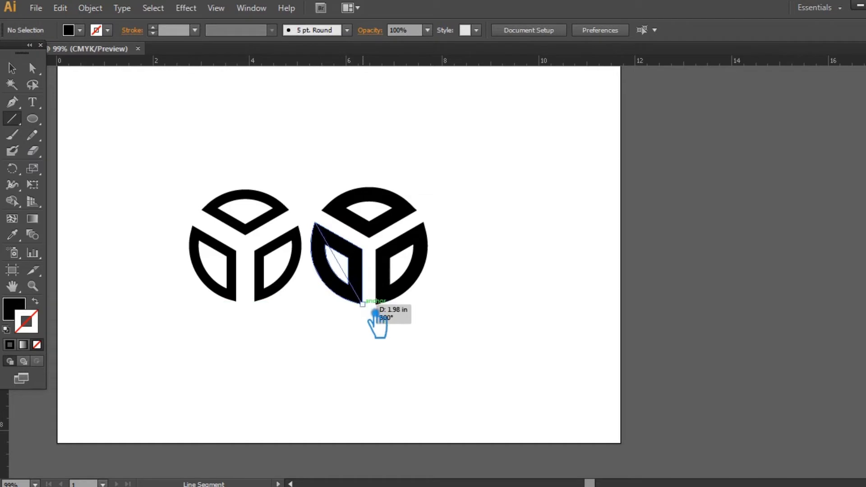
{"action": "left_click_drag", "start_coordinate": [374, 314], "coordinate": [340, 253]}
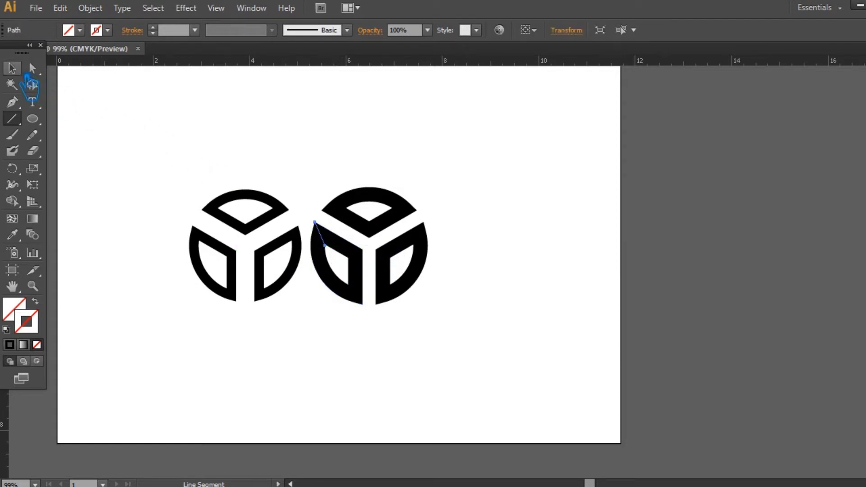
{"action": "left_click", "coordinate": [13, 69]}
{"action": "left_click_drag", "start_coordinate": [340, 251], "coordinate": [343, 261]}
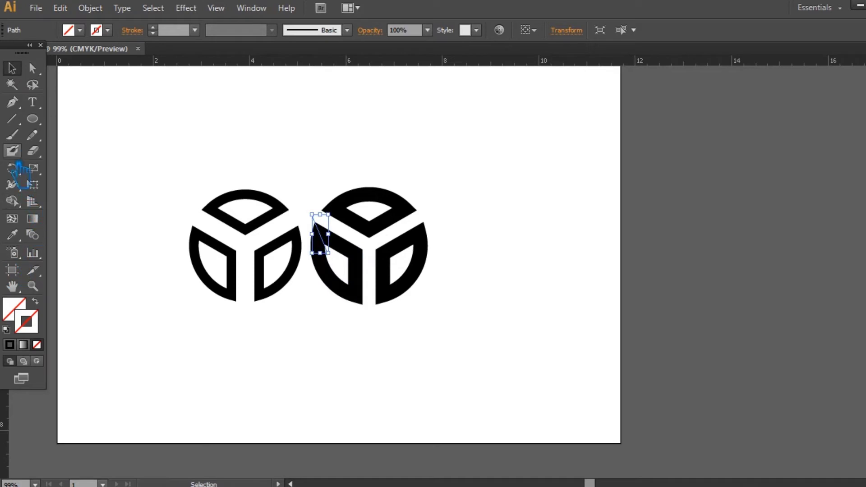
{"action": "left_click", "coordinate": [12, 118]}
{"action": "left_click_drag", "start_coordinate": [362, 293], "coordinate": [387, 316]}
{"action": "left_click", "coordinate": [11, 68]}
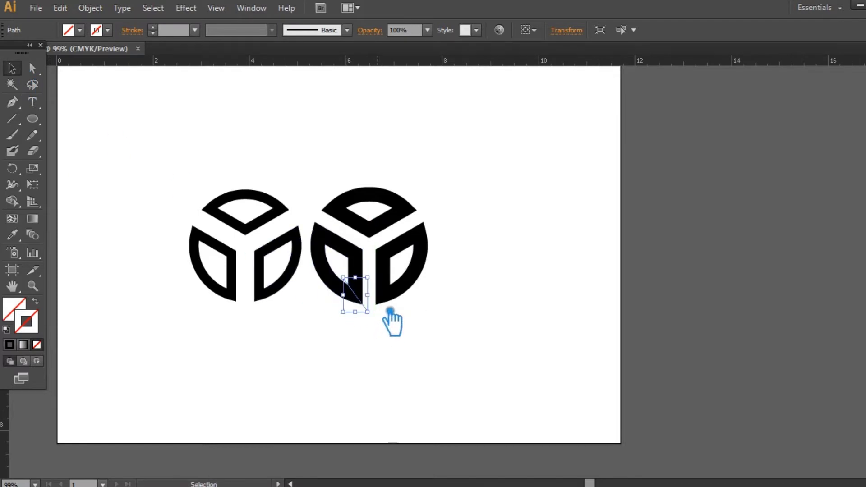
Draw cutting lines from the inner to the outer corners of the thick logo's top segment and extend them beyond the outline.
{"action": "key", "text": "backslash"}
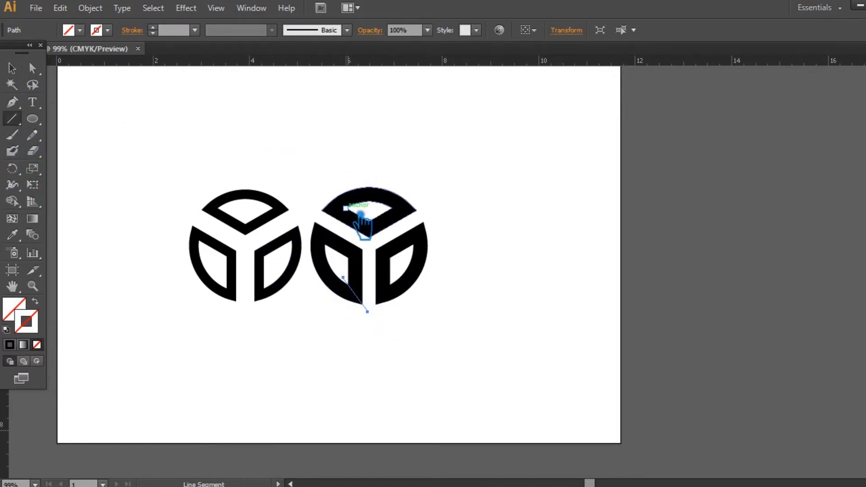
{"action": "mouse_move", "coordinate": [359, 214]}
{"action": "left_mouse_down"}
{"action": "mouse_move", "coordinate": [332, 217]}
{"action": "mouse_move", "coordinate": [392, 208]}
{"action": "mouse_move", "coordinate": [430, 218]}
{"action": "left_mouse_up"}
{"action": "left_click", "coordinate": [12, 68]}
{"action": "left_click", "coordinate": [12, 119]}
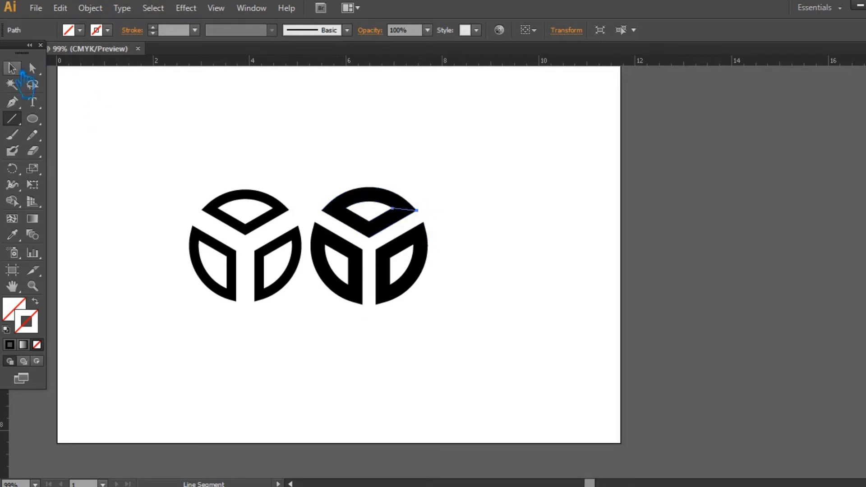
{"action": "left_click", "coordinate": [12, 68]}
{"action": "left_click_drag", "start_coordinate": [417, 209], "coordinate": [440, 211]}
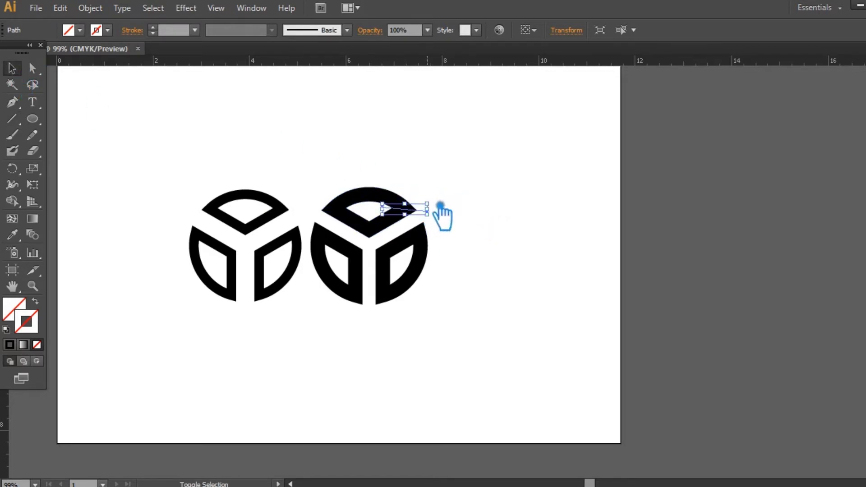
{"action": "left_click", "coordinate": [485, 244]}
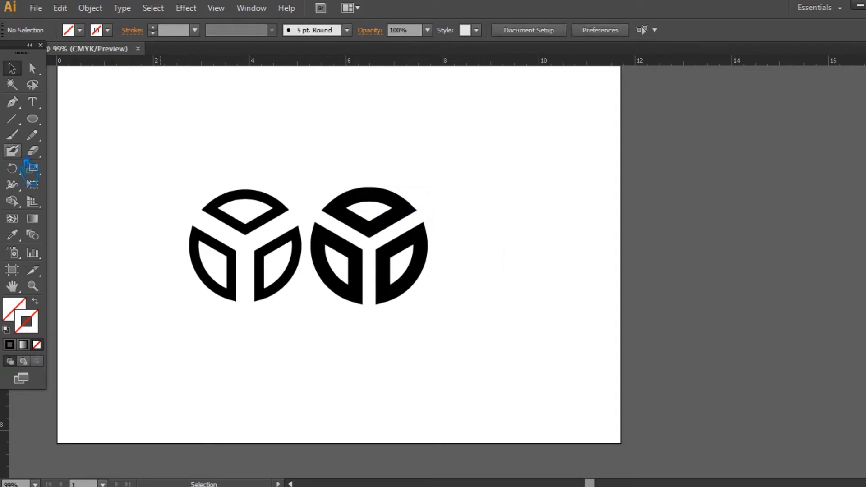
Add extended cutting lines through the upper and lower pointed corners of the thick logo's lower-right segment.
{"action": "left_click", "coordinate": [11, 119]}
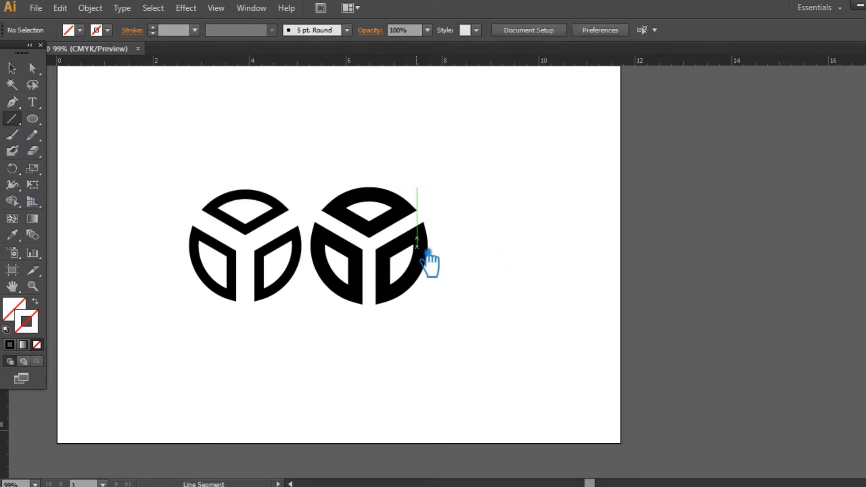
{"action": "left_click_drag", "start_coordinate": [414, 245], "coordinate": [426, 215]}
{"action": "left_click", "coordinate": [12, 68]}
{"action": "left_click", "coordinate": [12, 120]}
{"action": "left_click_drag", "start_coordinate": [404, 292], "coordinate": [390, 309]}
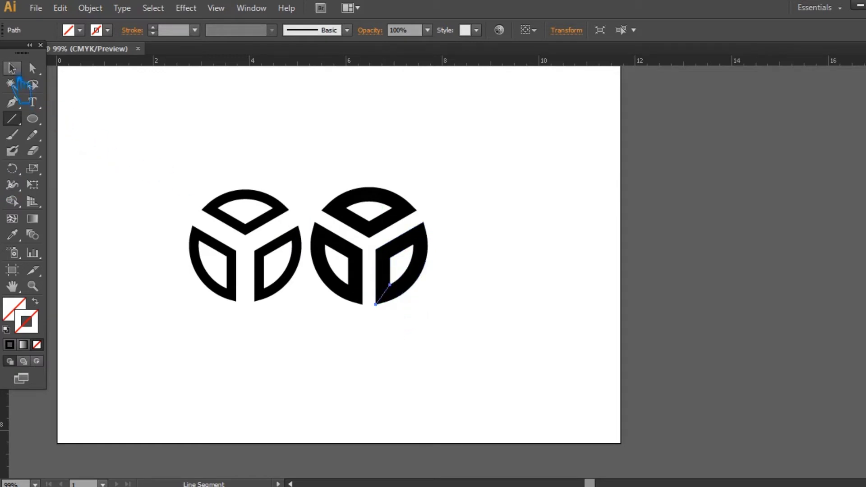
{"action": "left_click", "coordinate": [13, 68]}
{"action": "left_click_drag", "start_coordinate": [389, 285], "coordinate": [395, 277]}
Divide the thick logo along all its cutting lines with Pathfinder and ungroup the resulting pieces.
{"action": "left_click_drag", "start_coordinate": [480, 352], "coordinate": [328, 166]}
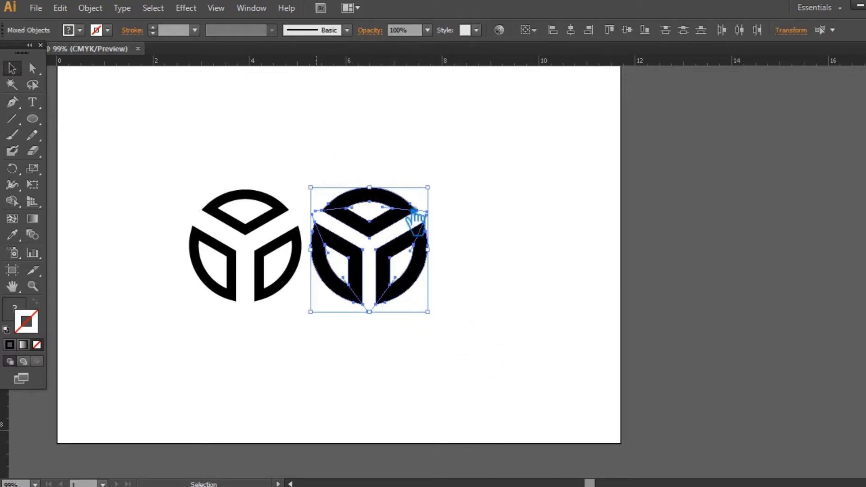
{"action": "key", "text": "shift+ctrl+F9"}
{"action": "left_click", "coordinate": [753, 391]}
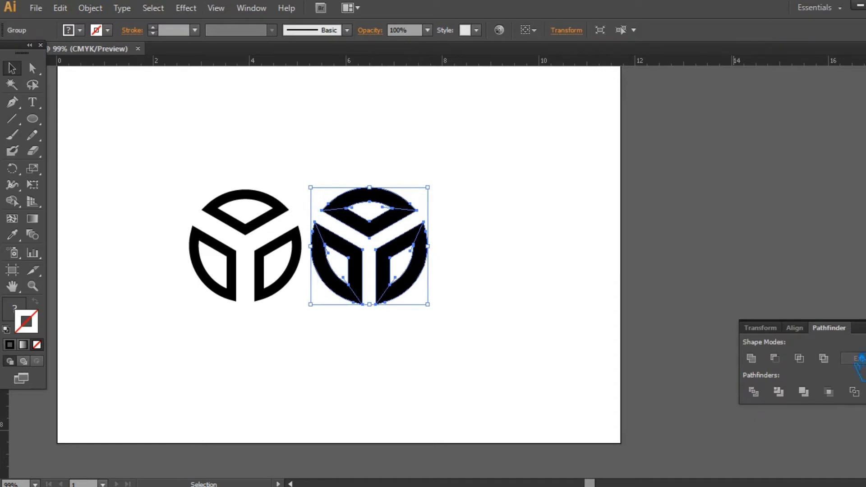
{"action": "key", "text": "shift+ctrl+F9"}
{"action": "right_click", "coordinate": [366, 224]}
{"action": "left_click", "coordinate": [423, 307]}
{"action": "left_click", "coordinate": [537, 234]}
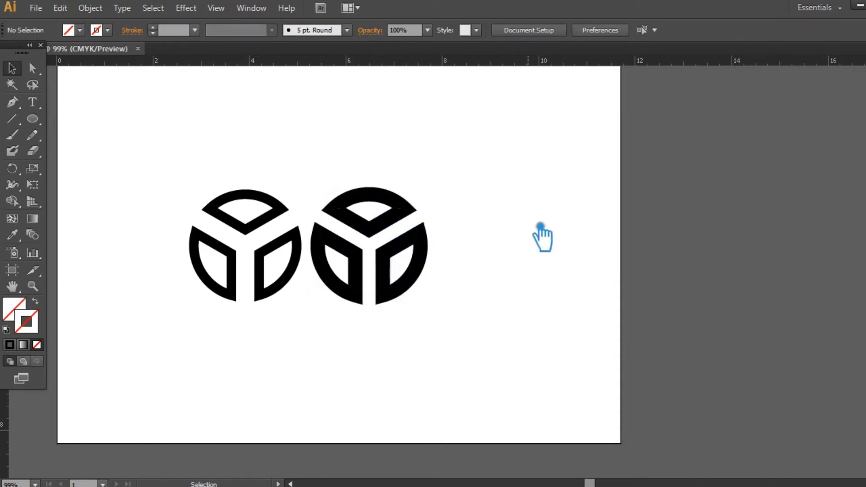
Reshape the top segment's arc piece by adding anchor points on its inner curve and deleting the inner corner anchors.
{"action": "left_click", "coordinate": [387, 211]}
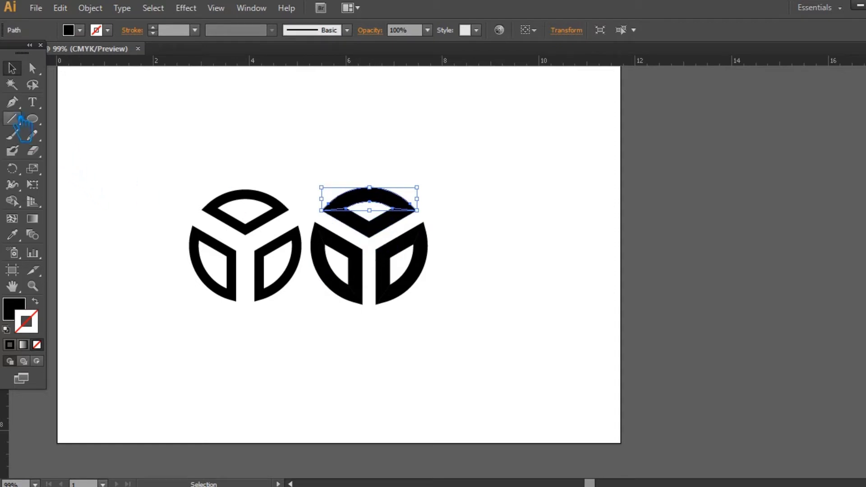
{"action": "left_click_drag", "start_coordinate": [28, 110], "coordinate": [90, 131]}
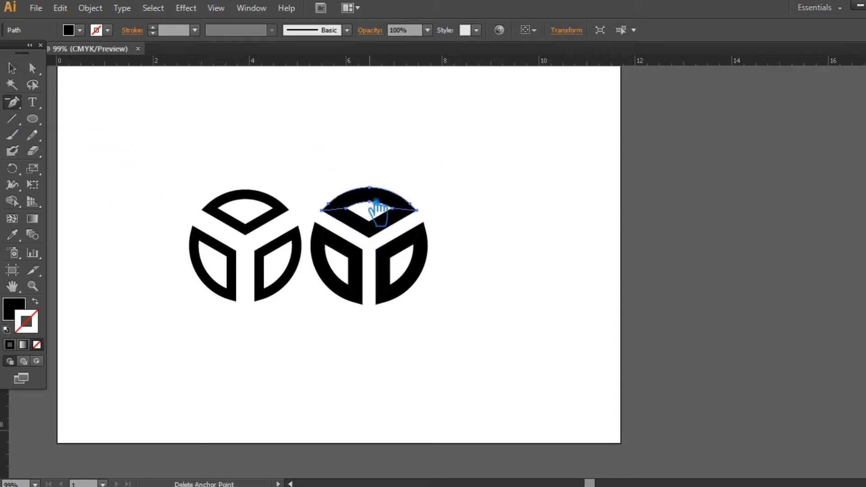
{"action": "left_click", "coordinate": [360, 213]}
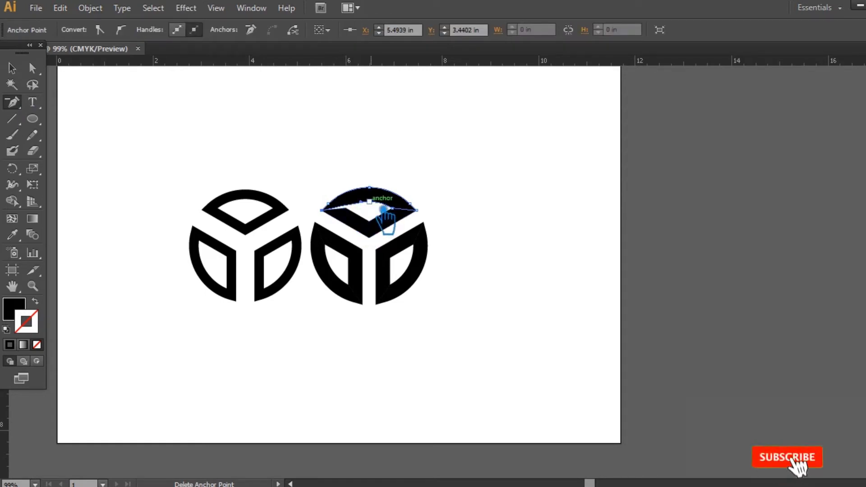
{"action": "left_click", "coordinate": [404, 217]}
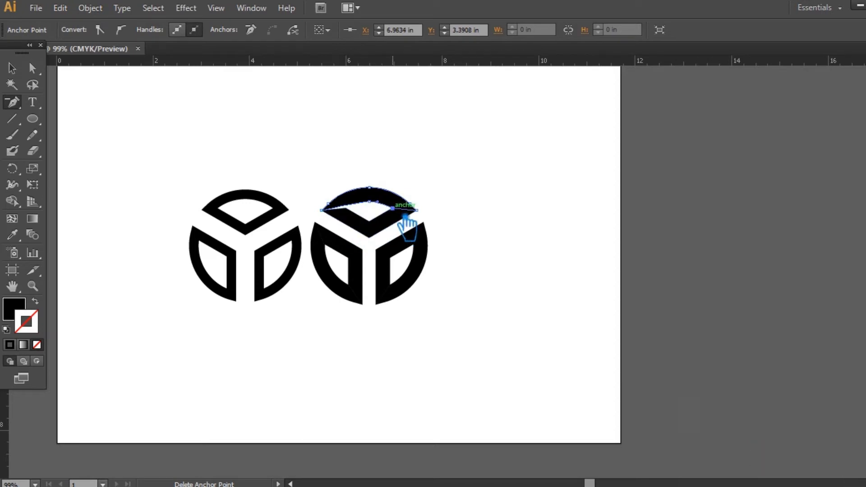
{"action": "left_click", "coordinate": [11, 68]}
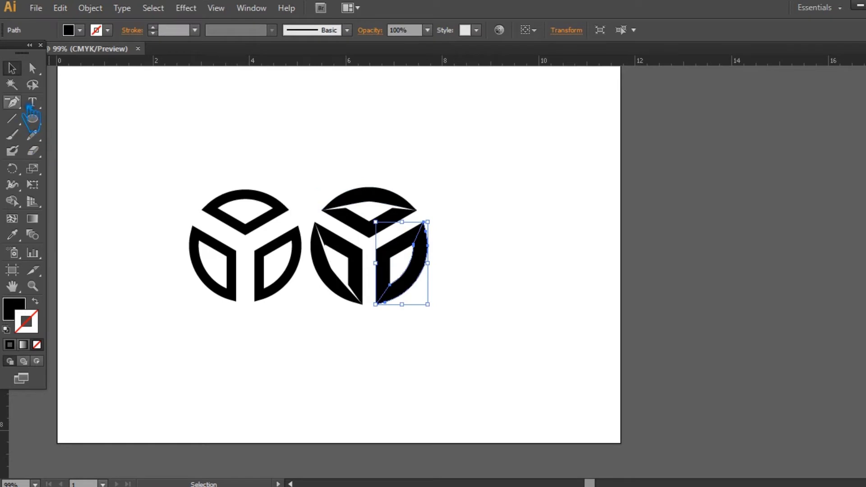
Reshape the lower-right segment's arc piece by adding anchors on its inner curve and deleting its two inner corner anchors.
{"action": "left_click_drag", "start_coordinate": [15, 104], "coordinate": [80, 103]}
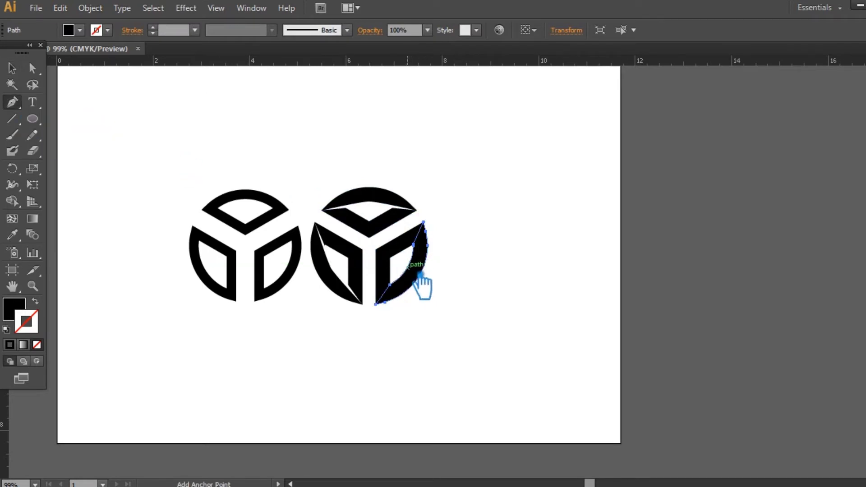
{"action": "left_click", "coordinate": [420, 274]}
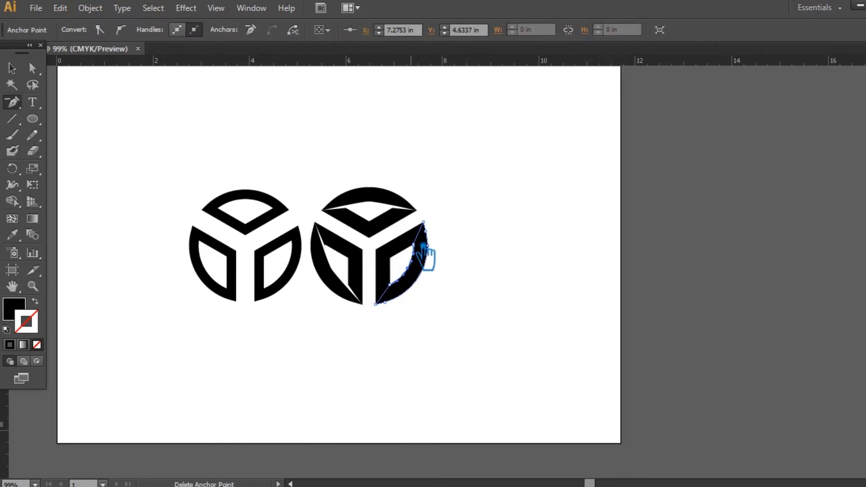
{"action": "left_click", "coordinate": [426, 251]}
{"action": "left_click", "coordinate": [426, 251]}
{"action": "left_click", "coordinate": [403, 292]}
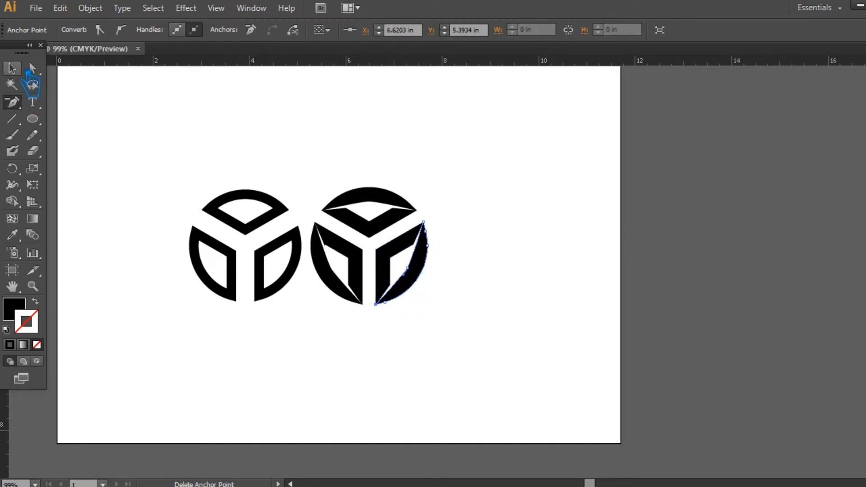
{"action": "key", "text": "v"}
{"action": "left_click", "coordinate": [463, 182]}
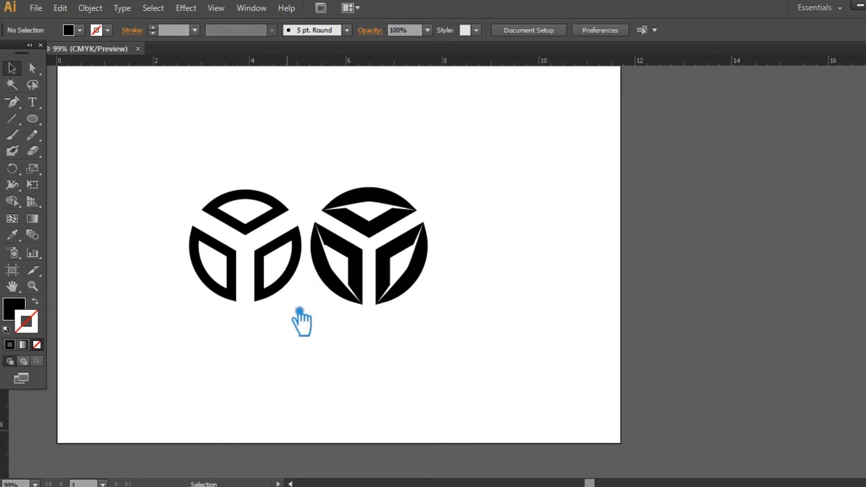
Offset the original thin logo's paths by 0.05 in with miter joins and a miter limit of 4, using the preview.
{"action": "left_click_drag", "start_coordinate": [300, 311], "coordinate": [187, 184]}
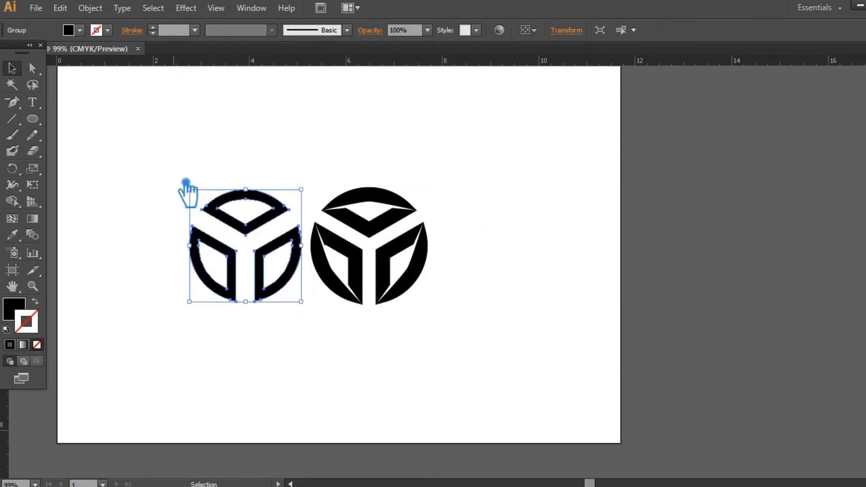
{"action": "left_click", "coordinate": [90, 8]}
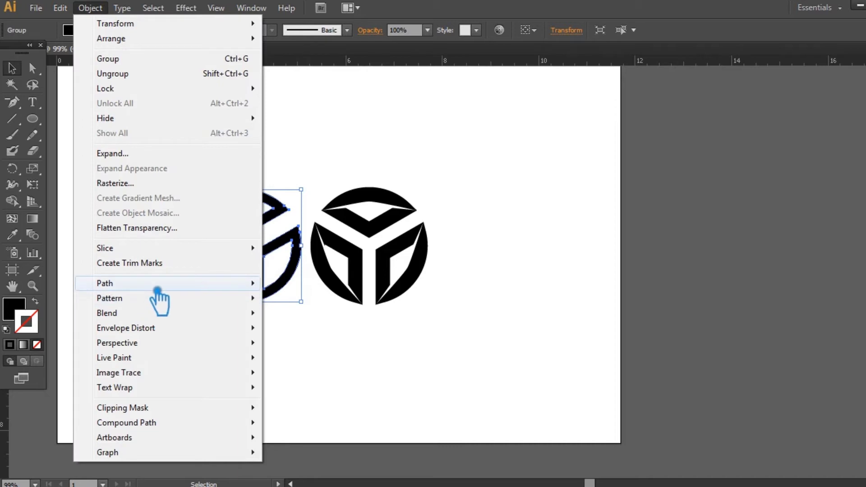
{"action": "mouse_move", "coordinate": [156, 285]}
{"action": "left_click", "coordinate": [311, 334]}
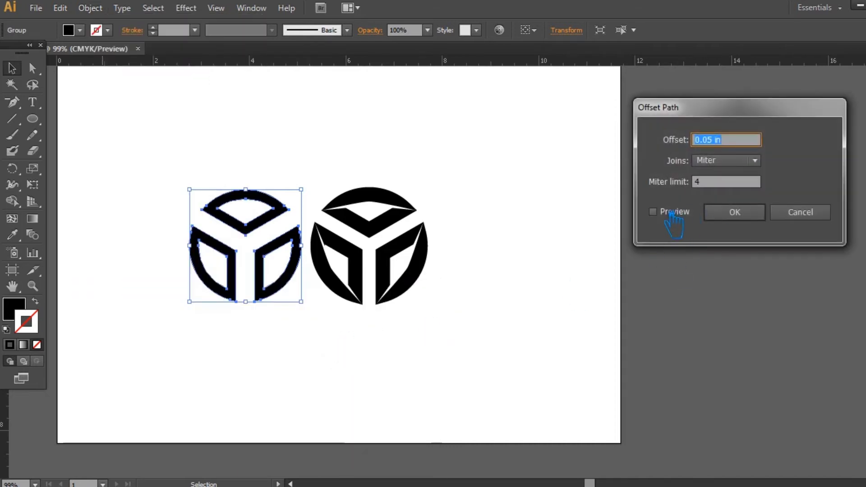
{"action": "left_click", "coordinate": [653, 212]}
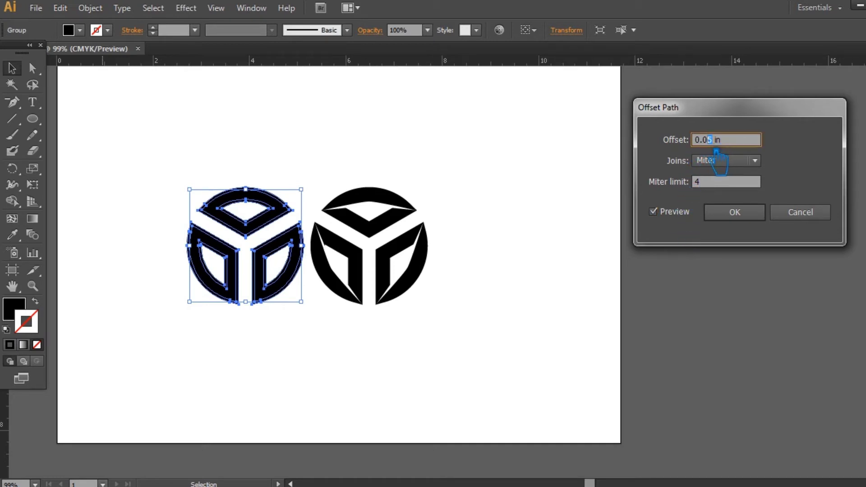
{"action": "left_click", "coordinate": [734, 213]}
Unite the offset paths with the original logo's shapes using Pathfinder.
{"action": "left_click", "coordinate": [195, 168]}
{"action": "left_click_drag", "start_coordinate": [168, 145], "coordinate": [299, 312]}
{"action": "key", "text": "ctrl+shift+F9"}
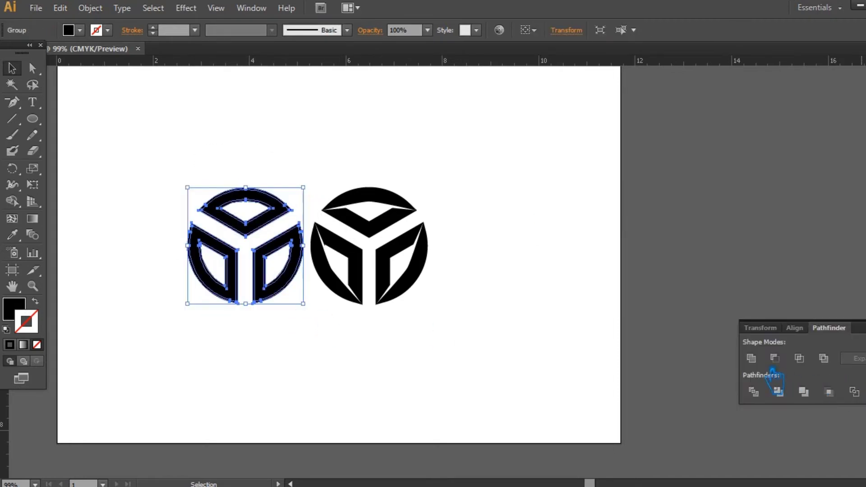
{"action": "left_click", "coordinate": [751, 358]}
{"action": "key", "text": "ctrl+shift+F9"}
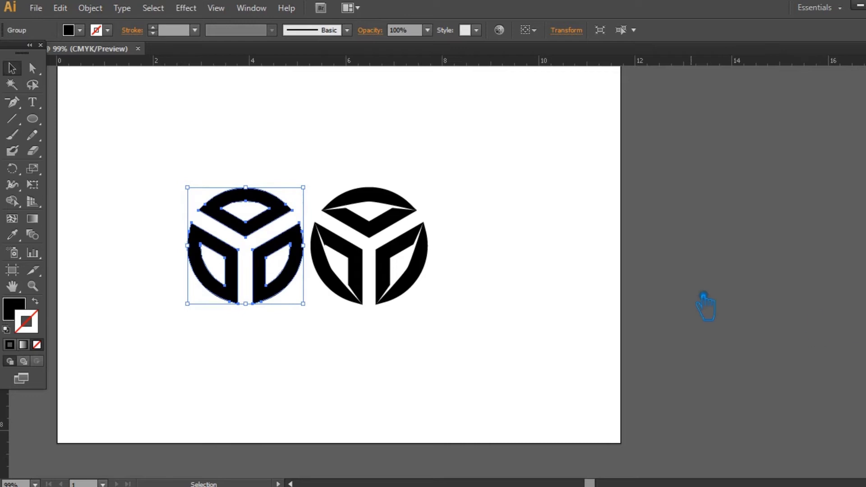
{"action": "left_click", "coordinate": [697, 295]}
Group the pieces of the reshaped logo and move it slightly to the right, widening the gap to the other logo.
{"action": "key", "text": "space"}
{"action": "left_click_drag", "start_coordinate": [569, 292], "coordinate": [570, 310]}
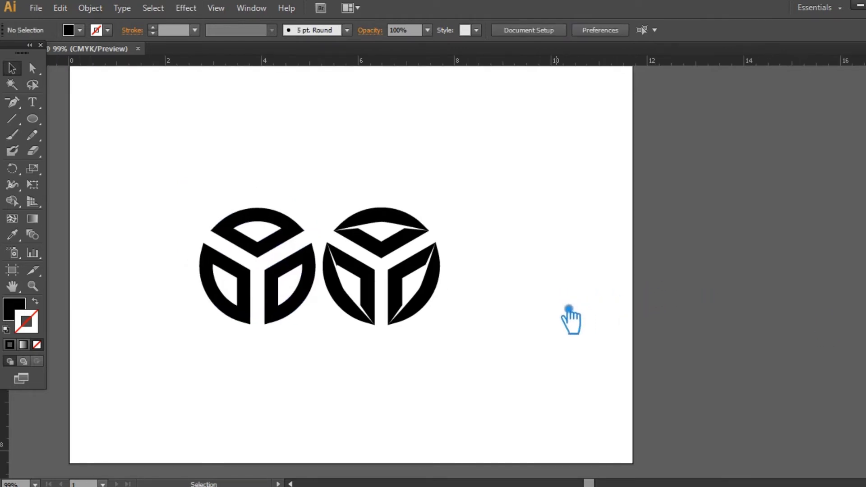
{"action": "left_click_drag", "start_coordinate": [467, 341], "coordinate": [344, 193]}
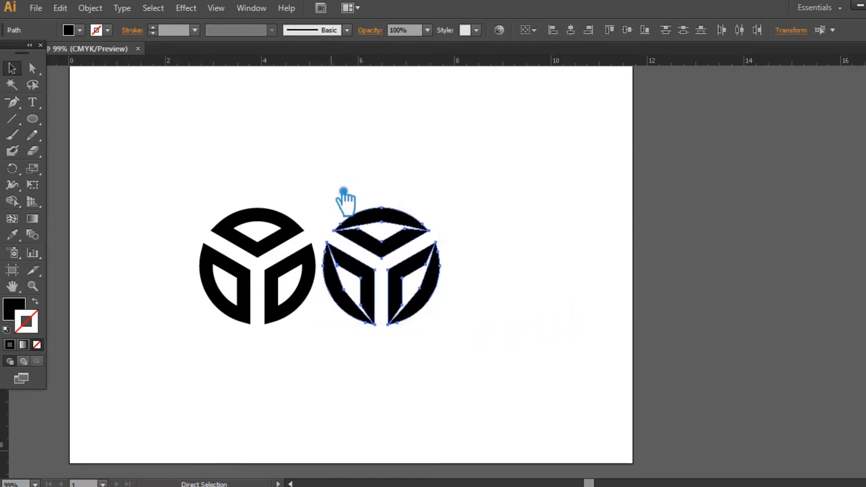
{"action": "left_click", "coordinate": [485, 323]}
{"action": "key", "text": "a"}
{"action": "left_click_drag", "start_coordinate": [366, 281], "coordinate": [389, 279]}
{"action": "left_click", "coordinate": [518, 353]}
Select both logos and align them to each other by their vertical centres.
{"action": "left_click_drag", "start_coordinate": [518, 352], "coordinate": [246, 204]}
{"action": "left_click", "coordinate": [302, 205]}
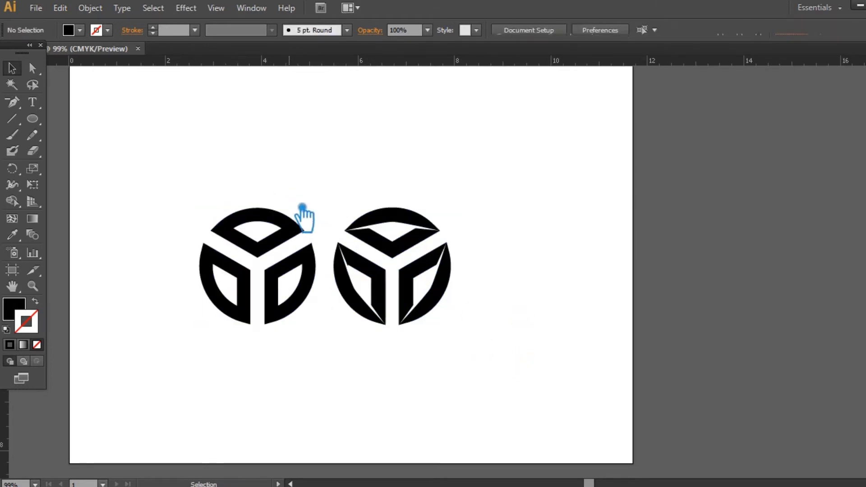
{"action": "left_click", "coordinate": [301, 226]}
{"action": "left_click_drag", "start_coordinate": [500, 341], "coordinate": [247, 194]}
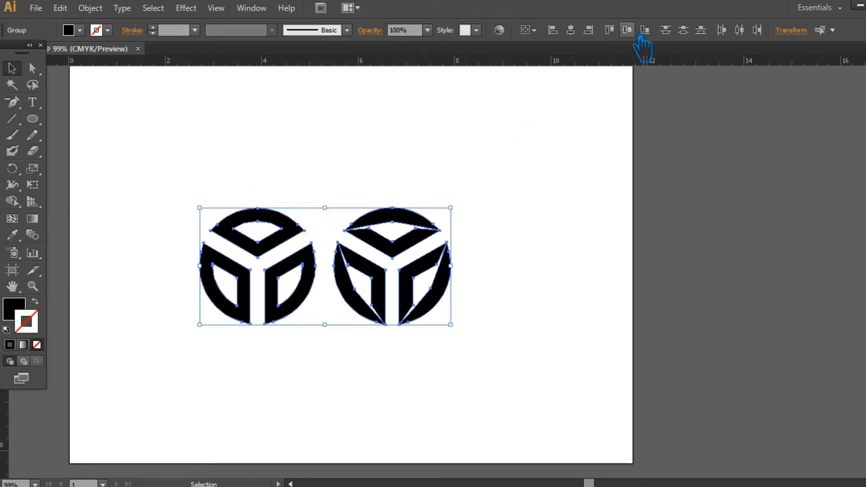
{"action": "left_click", "coordinate": [566, 289]}
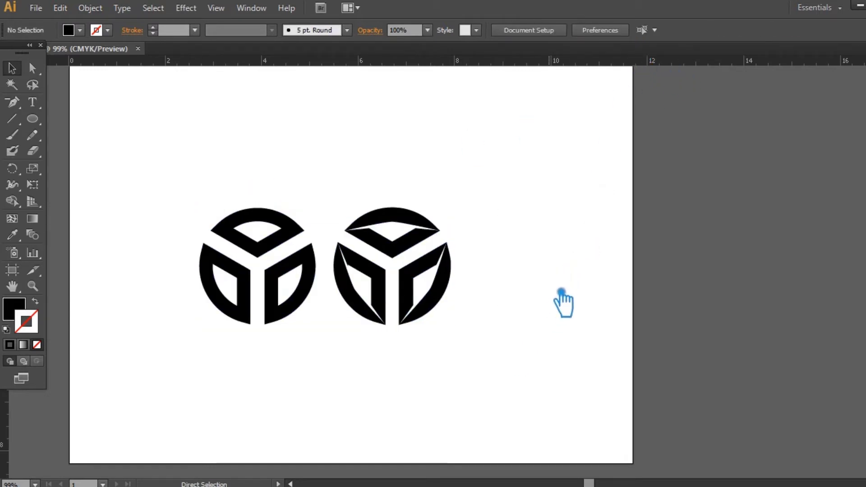
Select only the plain logo's top segment within its group and fill it with dark green 5E7A13.
{"action": "left_click_drag", "start_coordinate": [537, 291], "coordinate": [574, 308]}
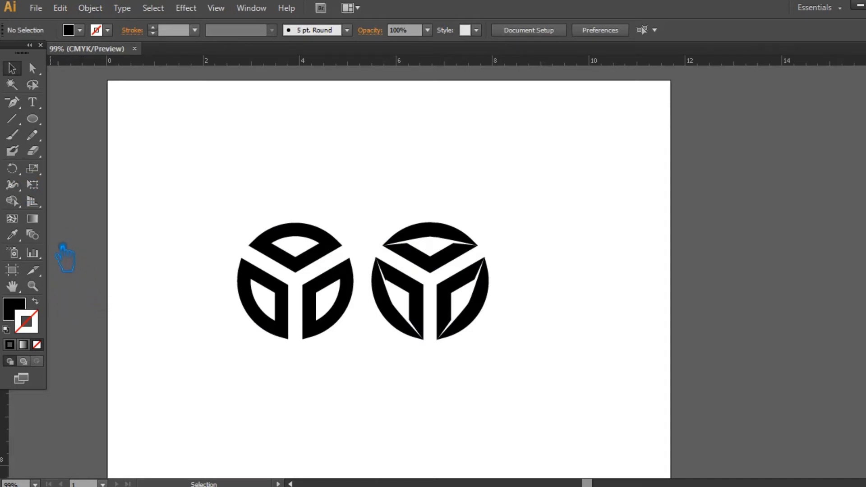
{"action": "left_click", "coordinate": [33, 286]}
{"action": "left_click_drag", "start_coordinate": [208, 190], "coordinate": [531, 376]}
{"action": "left_click", "coordinate": [12, 68]}
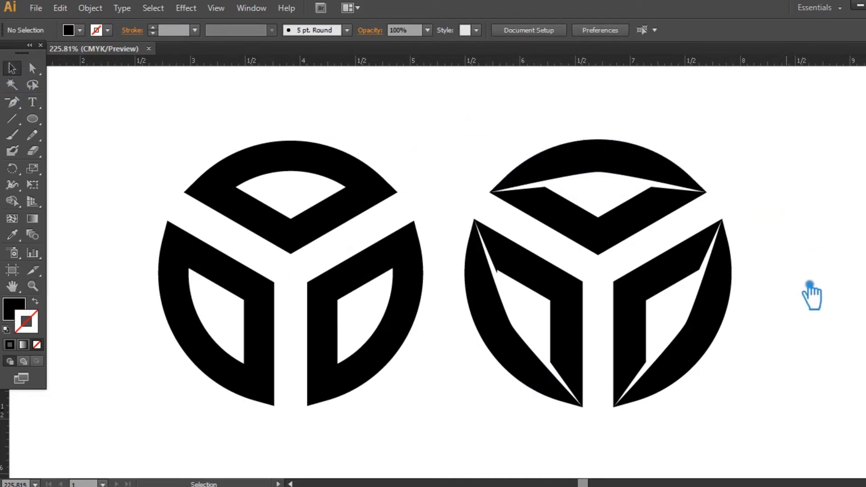
{"action": "left_click", "coordinate": [323, 225]}
{"action": "right_click", "coordinate": [324, 224]}
{"action": "left_click", "coordinate": [334, 113]}
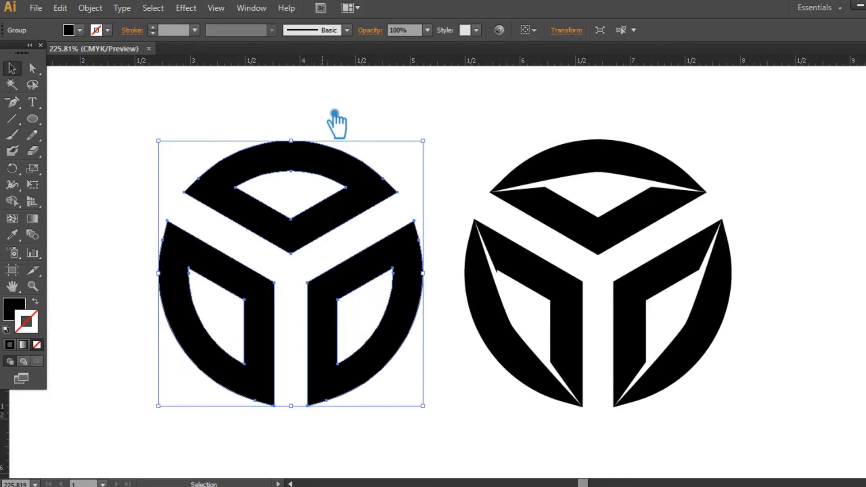
{"action": "left_click", "coordinate": [334, 113]}
{"action": "key", "text": "a"}
{"action": "left_click", "coordinate": [334, 230]}
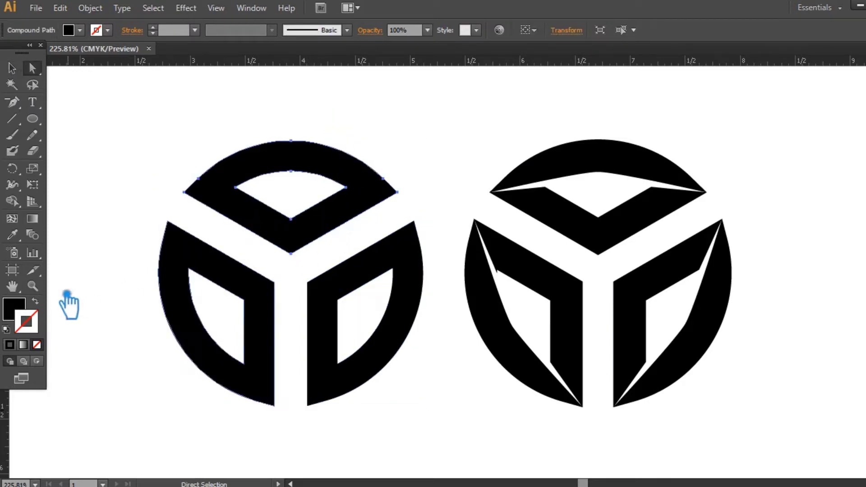
{"action": "left_click", "coordinate": [28, 314]}
{"action": "double_click", "coordinate": [29, 319]}
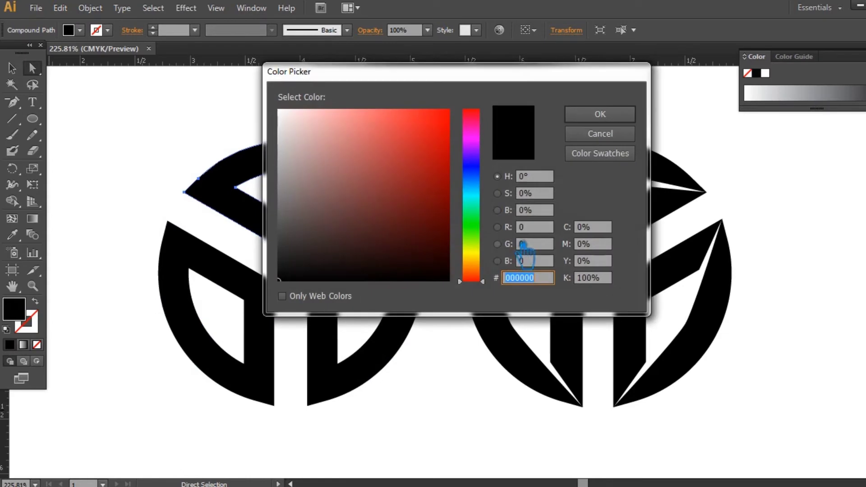
{"action": "left_click_drag", "start_coordinate": [485, 216], "coordinate": [485, 246]}
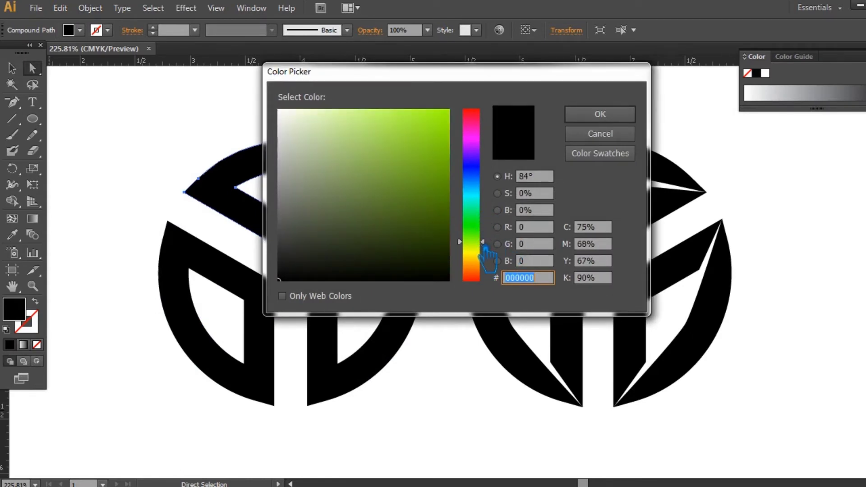
{"action": "left_click_drag", "start_coordinate": [485, 248], "coordinate": [488, 251]}
{"action": "left_click_drag", "start_coordinate": [437, 181], "coordinate": [436, 197]}
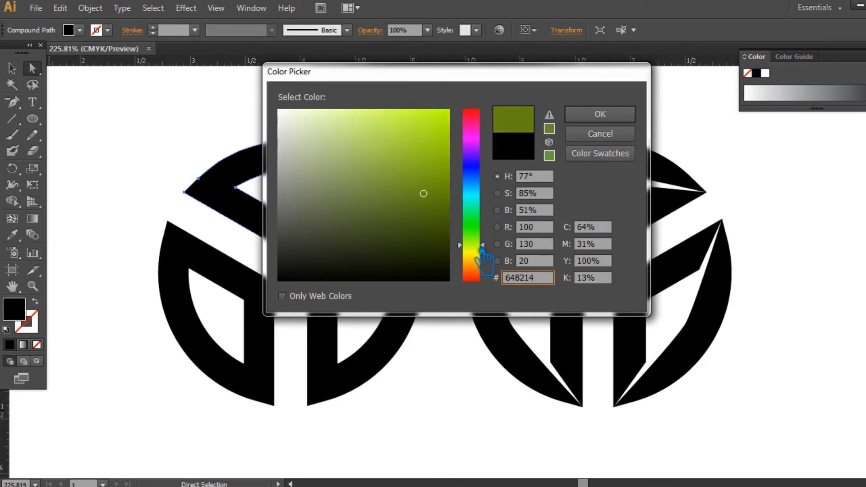
{"action": "left_click_drag", "start_coordinate": [437, 201], "coordinate": [437, 205]}
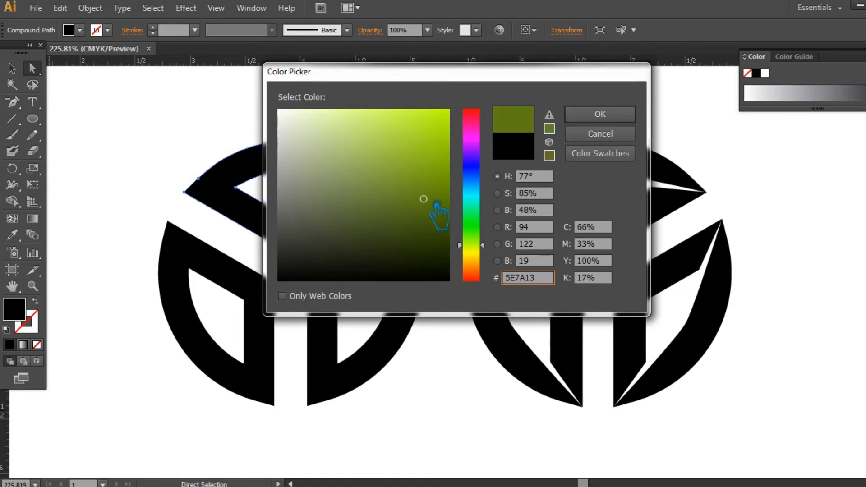
{"action": "left_click", "coordinate": [600, 116]}
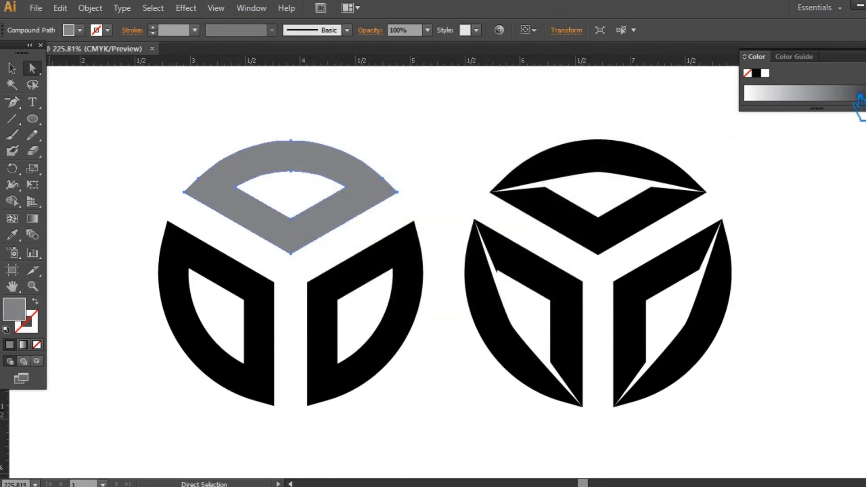
Switch the top segment's fill colour model from grayscale to RGB and deselect the artwork.
{"action": "left_click", "coordinate": [862, 56]}
{"action": "left_click", "coordinate": [789, 100]}
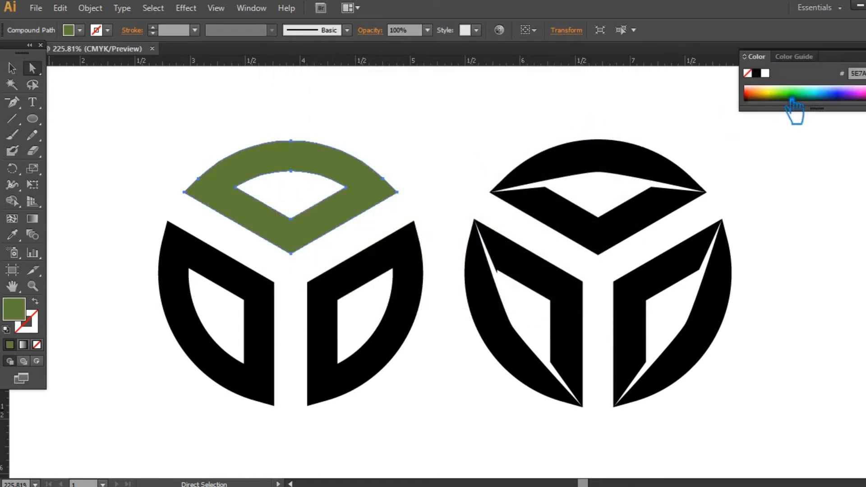
{"action": "left_click", "coordinate": [11, 68]}
{"action": "left_click", "coordinate": [147, 130]}
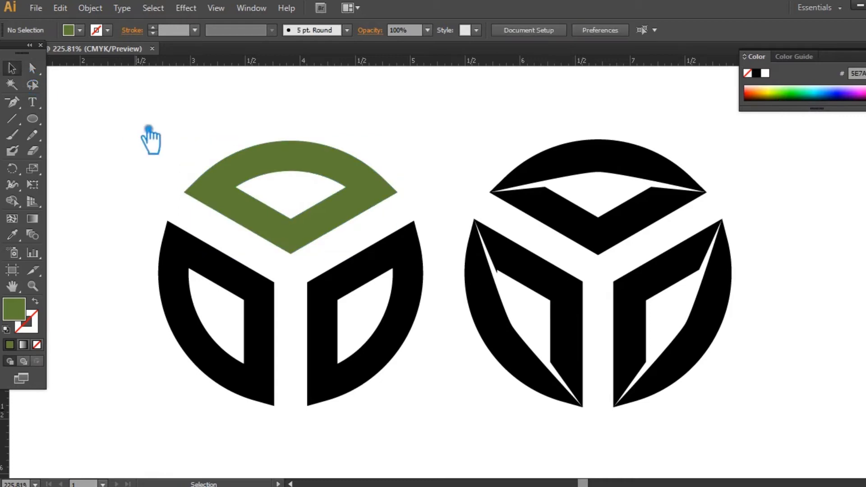
Reselect only the plain logo's top segment and lighten its fill to olive green 728E1B.
{"action": "left_click", "coordinate": [273, 223]}
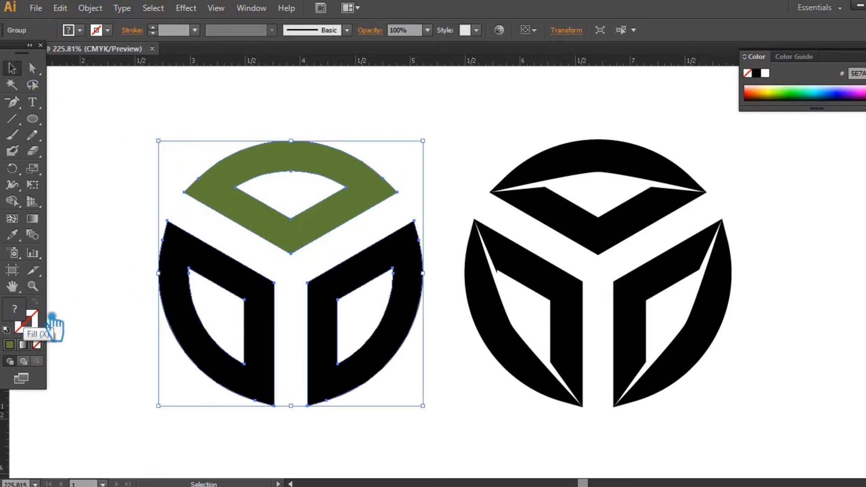
{"action": "key", "text": "a"}
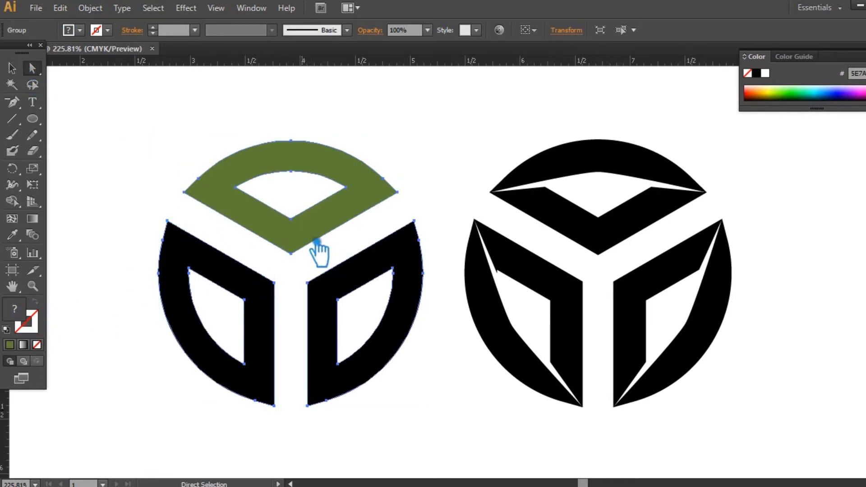
{"action": "left_click", "coordinate": [103, 178]}
{"action": "left_click", "coordinate": [265, 226]}
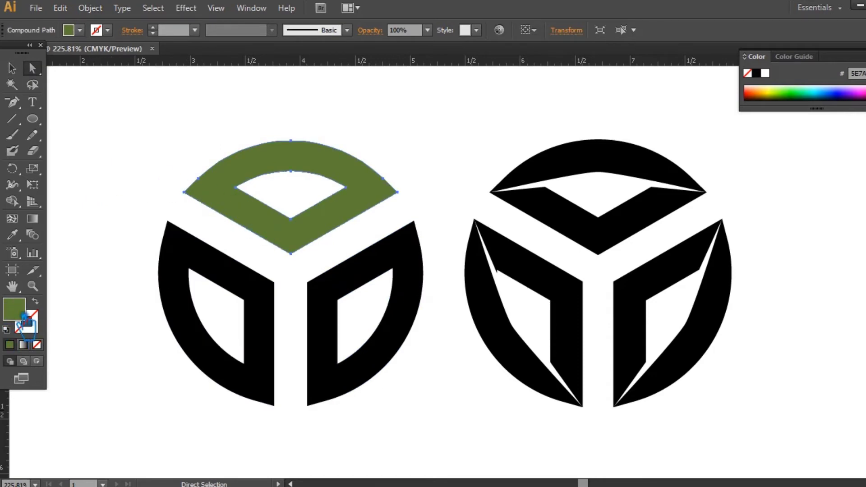
{"action": "double_click", "coordinate": [23, 316]}
{"action": "left_click_drag", "start_coordinate": [431, 208], "coordinate": [418, 192]}
{"action": "left_click", "coordinate": [599, 116]}
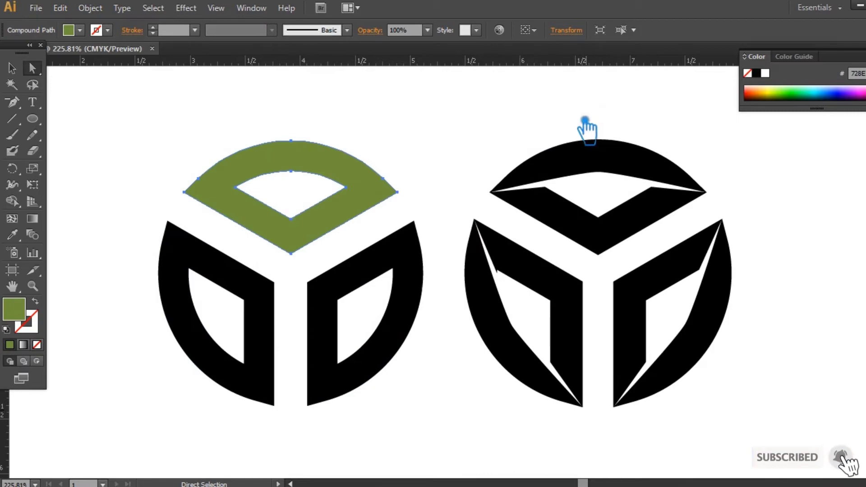
Copy the top segment's green onto the plain logo's lower-left segment with the Eyedropper and adjust its fill to 8D9E2A.
{"action": "left_click", "coordinate": [232, 276]}
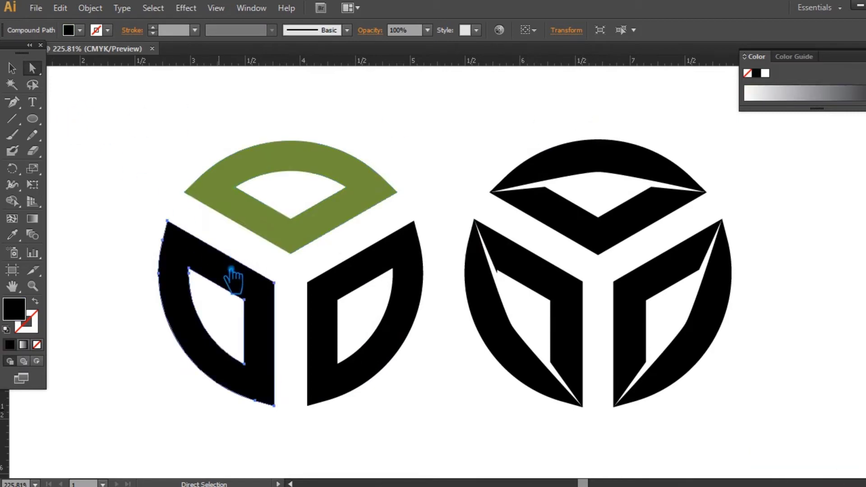
{"action": "key", "text": "i"}
{"action": "left_click", "coordinate": [294, 238]}
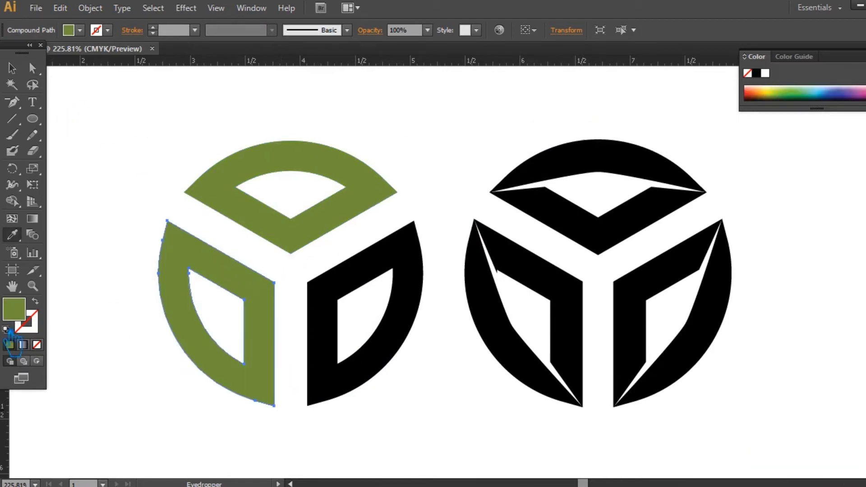
{"action": "double_click", "coordinate": [21, 311]}
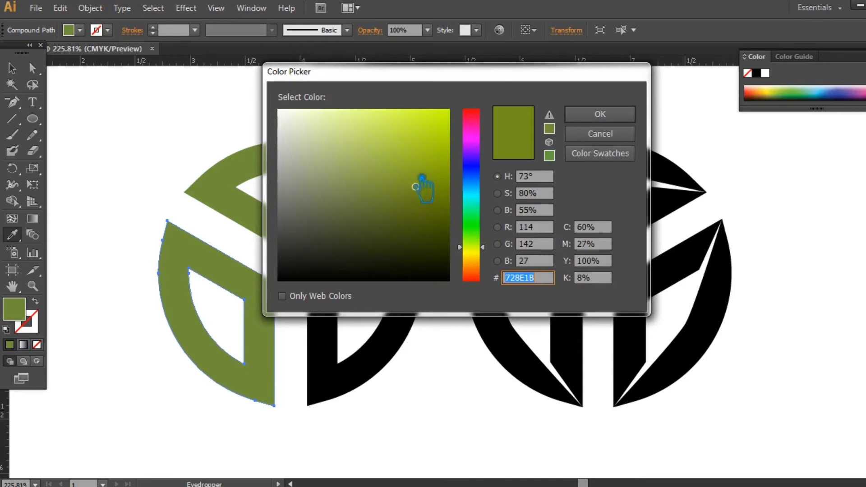
{"action": "left_click", "coordinate": [407, 173]}
{"action": "left_click", "coordinate": [405, 162]}
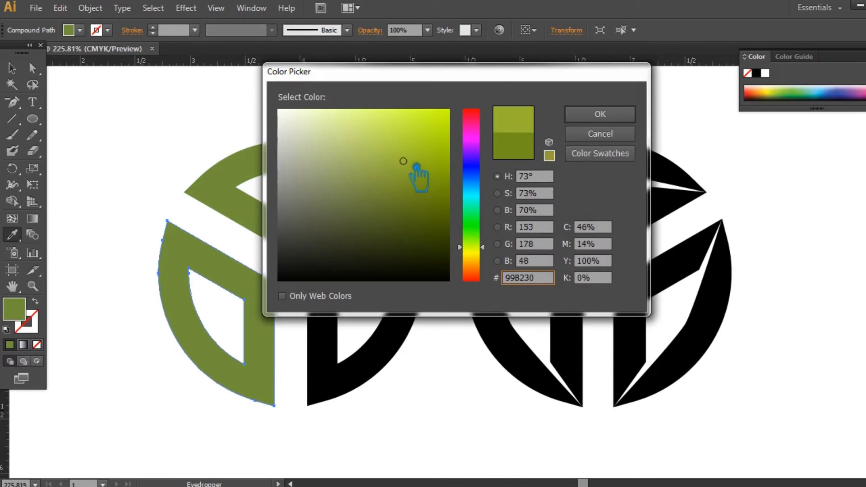
{"action": "left_click", "coordinate": [599, 115]}
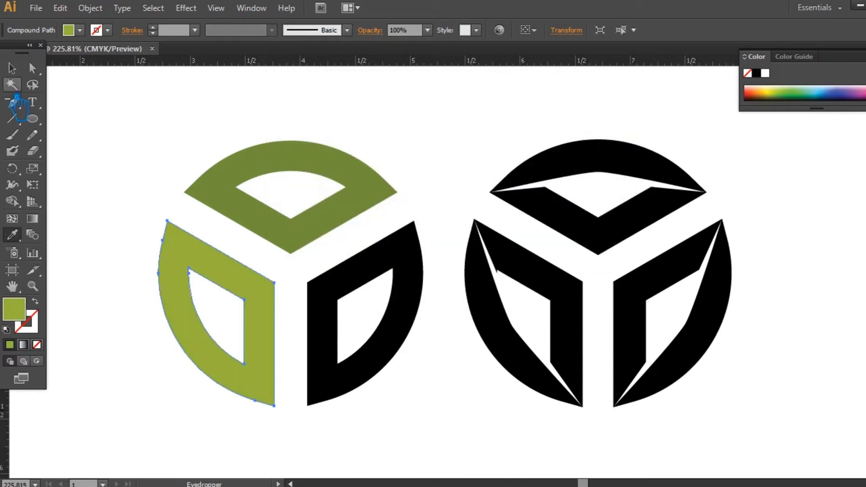
{"action": "double_click", "coordinate": [20, 312]}
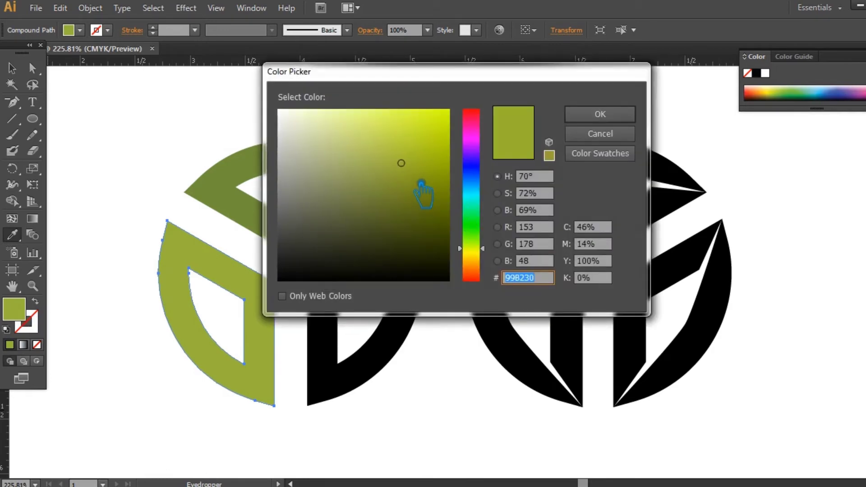
{"action": "left_click", "coordinate": [405, 174]}
{"action": "left_click", "coordinate": [582, 115]}
Copy the lower-left segment's colour onto the plain logo's lower-right segment, brighten it to a lighter yellow-green, and deselect it.
{"action": "left_click", "coordinate": [30, 64]}
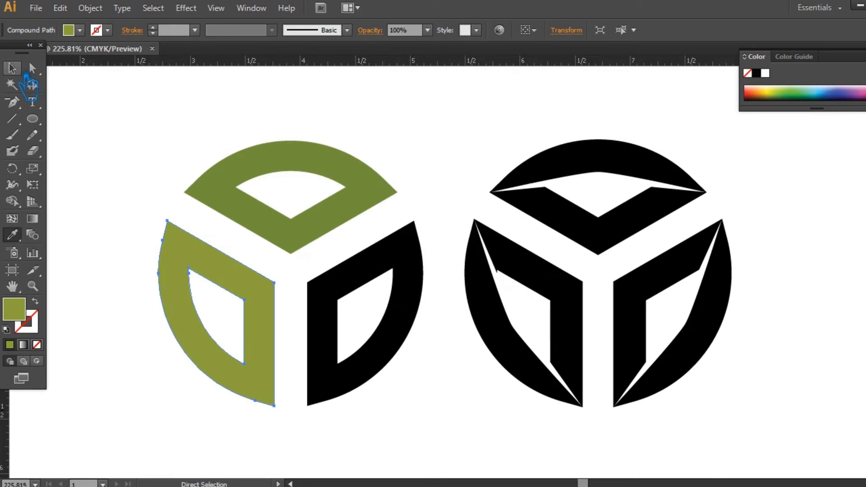
{"action": "left_click", "coordinate": [333, 349]}
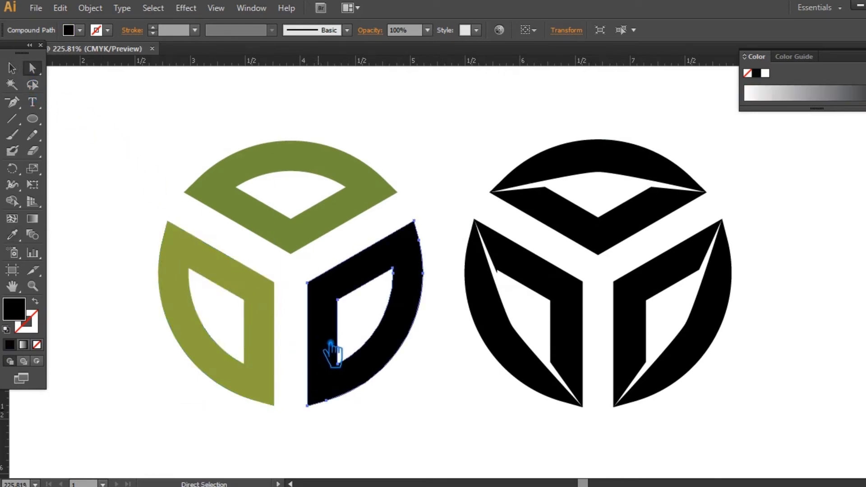
{"action": "key", "text": "i"}
{"action": "left_click", "coordinate": [270, 306]}
{"action": "left_click", "coordinate": [28, 321]}
{"action": "left_click", "coordinate": [28, 322]}
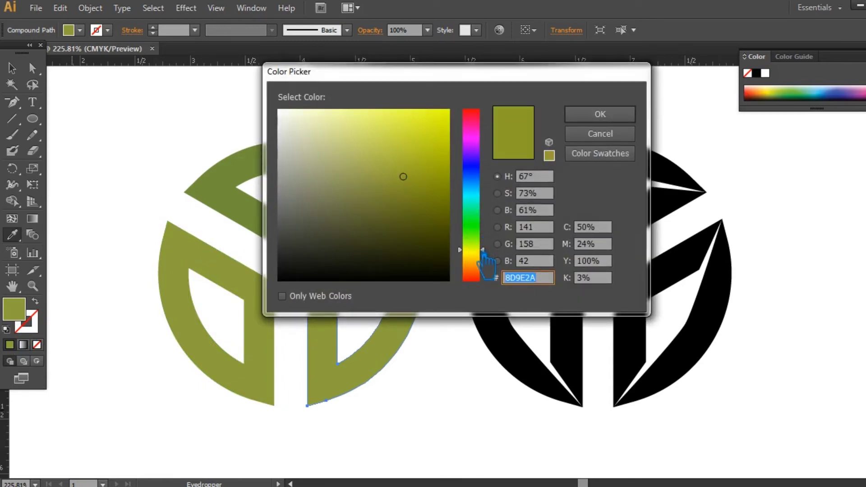
{"action": "left_click_drag", "start_coordinate": [482, 250], "coordinate": [482, 247]}
{"action": "left_click_drag", "start_coordinate": [415, 178], "coordinate": [410, 168]}
{"action": "left_click", "coordinate": [602, 118]}
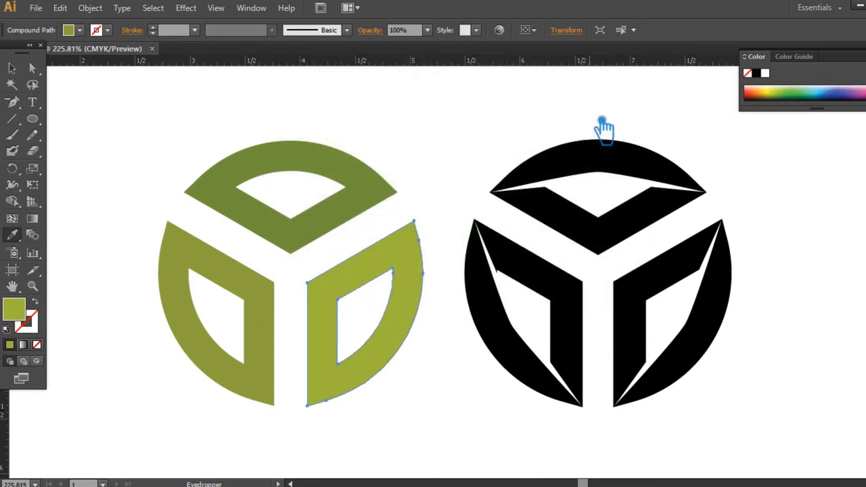
{"action": "left_click", "coordinate": [12, 69]}
{"action": "left_click", "coordinate": [162, 132]}
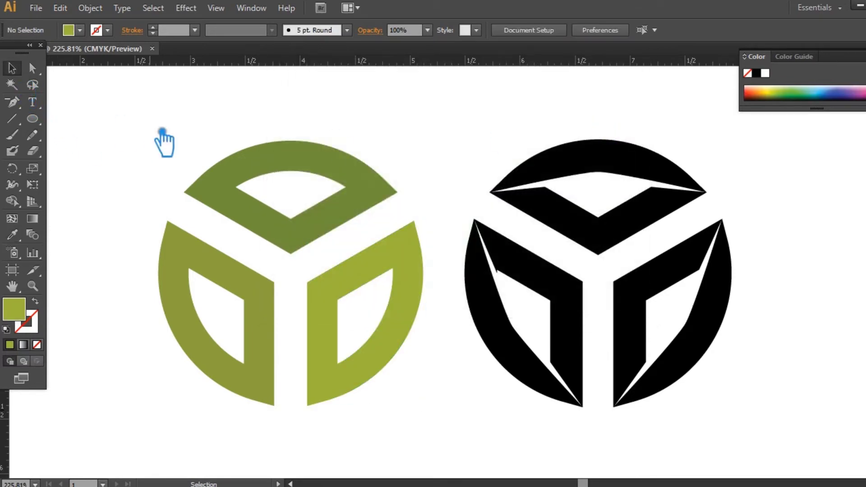
Delete the extra anchor point at the upper inner corner of the black logo's lower-left segment.
{"action": "left_click", "coordinate": [511, 352]}
{"action": "left_click", "coordinate": [387, 366]}
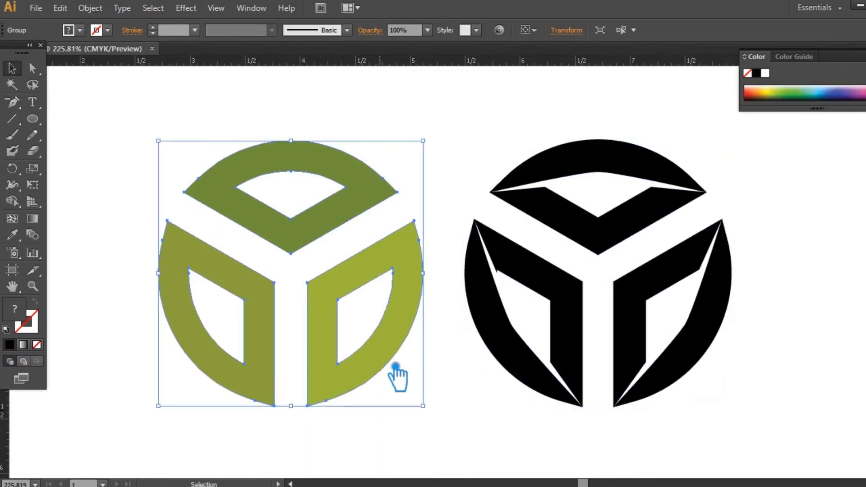
{"action": "left_click", "coordinate": [524, 289]}
{"action": "key", "text": "minus"}
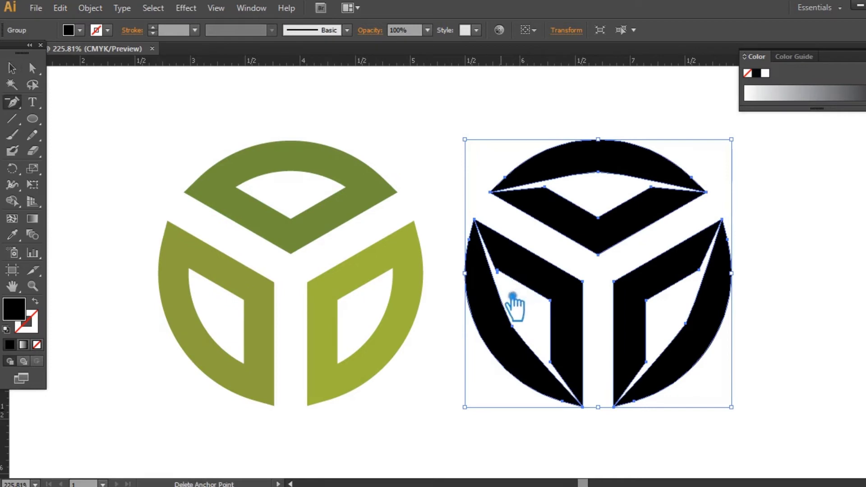
{"action": "left_click", "coordinate": [498, 273]}
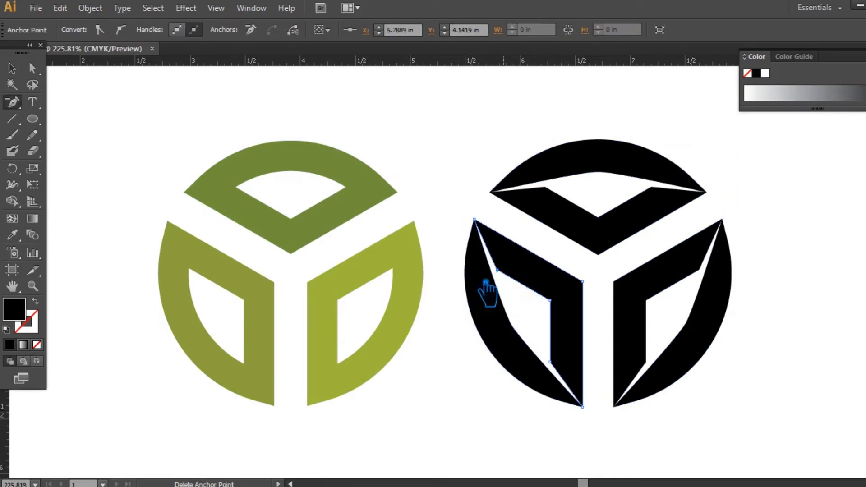
{"action": "left_click", "coordinate": [12, 69]}
{"action": "left_click", "coordinate": [496, 131]}
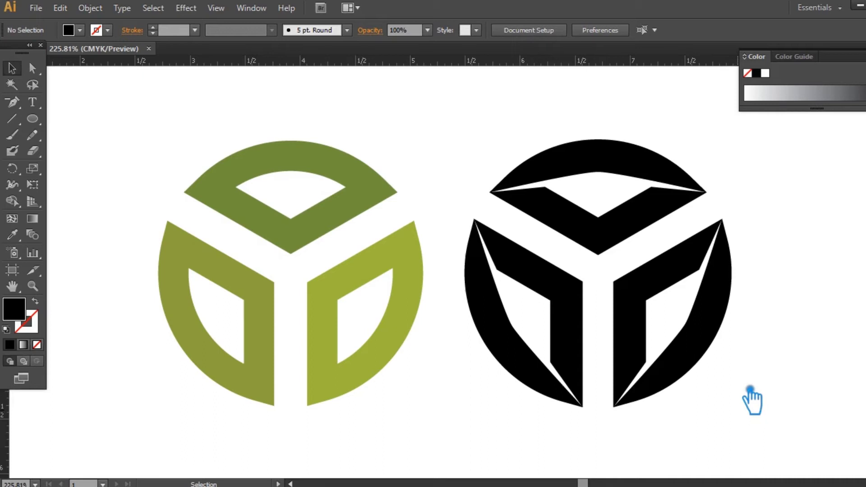
Copy the plain logo's lower-right yellow-green onto the black tapered logo's top inner chevron with the Eyedropper.
{"action": "left_click", "coordinate": [580, 285]}
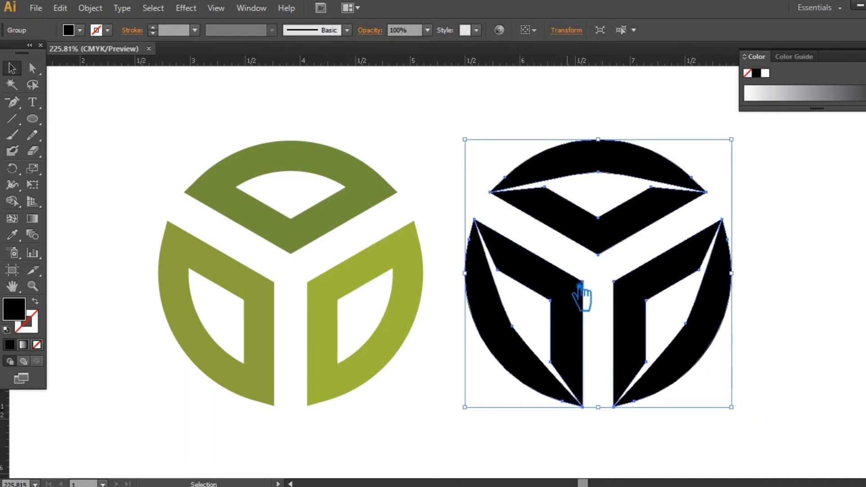
{"action": "left_click", "coordinate": [829, 257]}
{"action": "key", "text": "ctrl+minus"}
{"action": "key", "text": "ctrl+minus"}
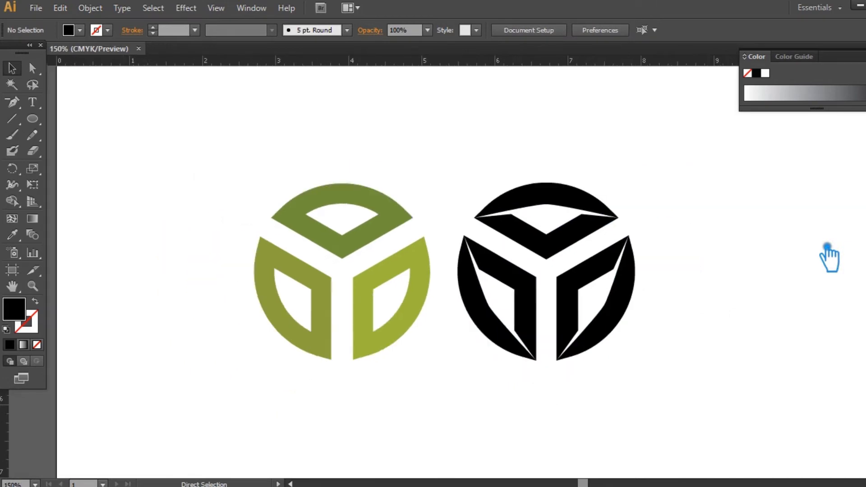
{"action": "mouse_move", "coordinate": [773, 264]}
{"action": "left_mouse_down"}
{"action": "mouse_move", "coordinate": [780, 223]}
{"action": "mouse_move", "coordinate": [767, 260]}
{"action": "left_mouse_up"}
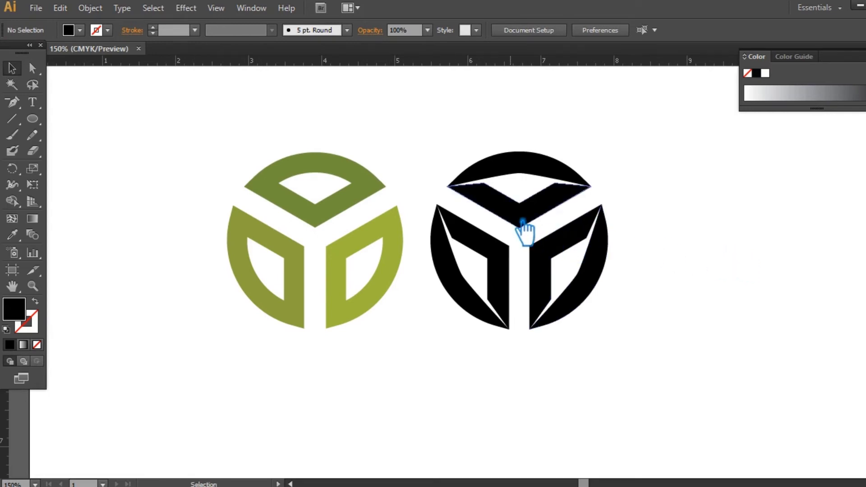
{"action": "left_click", "coordinate": [522, 221]}
{"action": "left_click", "coordinate": [773, 270]}
{"action": "key", "text": "a"}
{"action": "left_click", "coordinate": [539, 224]}
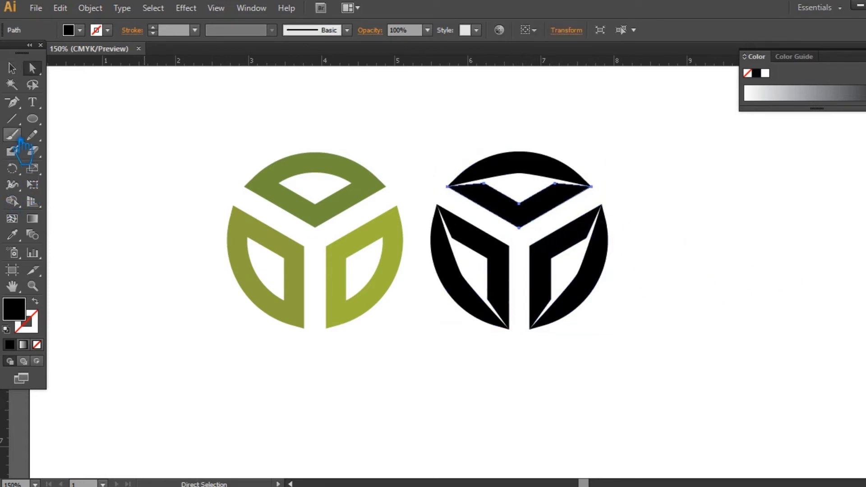
{"action": "left_click", "coordinate": [12, 235]}
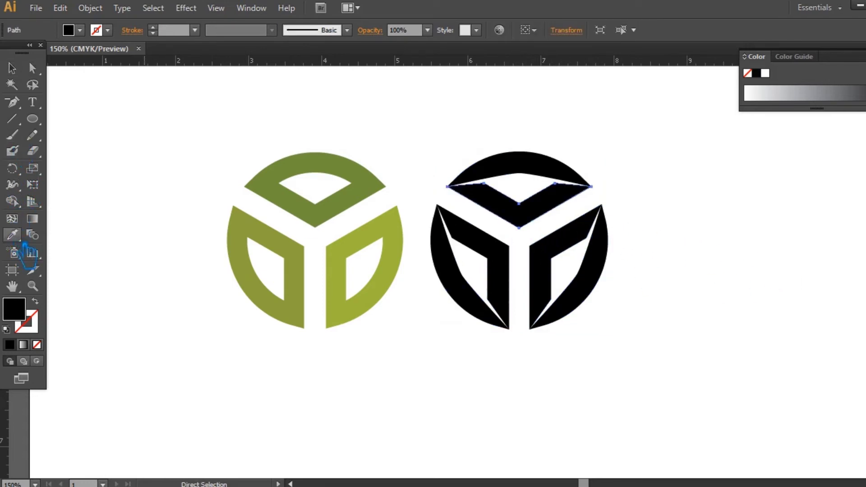
{"action": "left_click", "coordinate": [374, 243]}
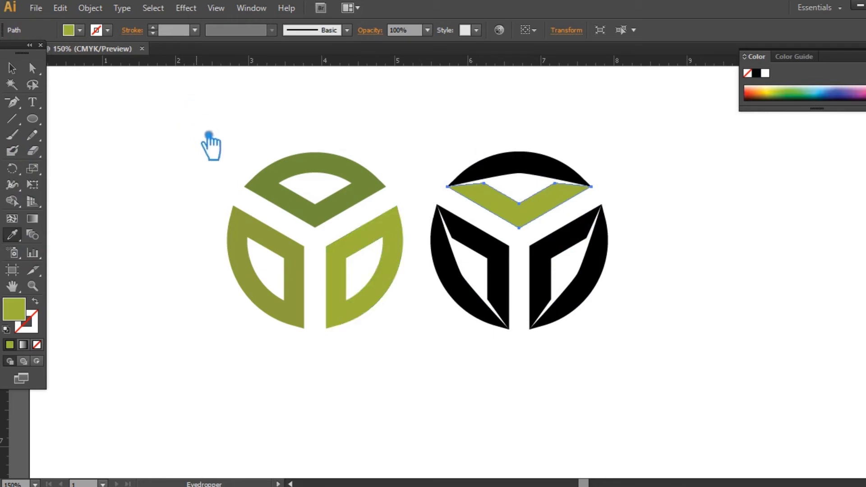
Copy the plain logo's lower-left and lower-right segment colours onto the tapered logo's matching inner lower pieces.
{"action": "left_click", "coordinate": [505, 259], "text": "ctrl"}
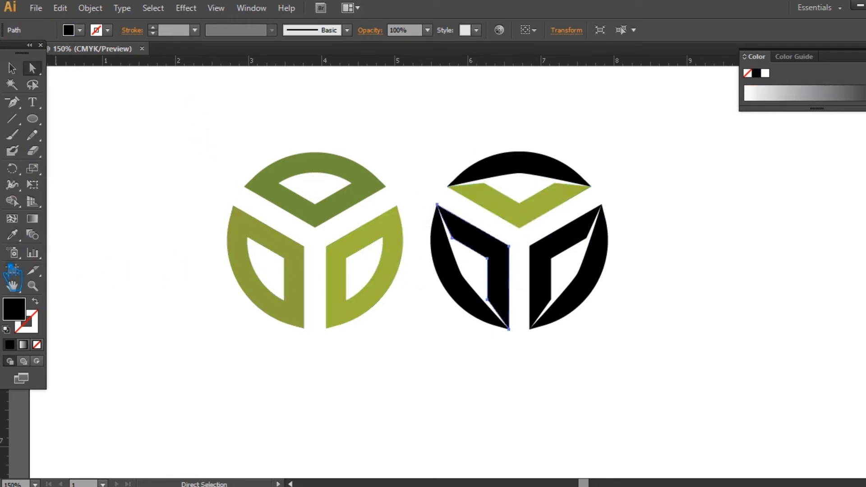
{"action": "left_click", "coordinate": [299, 259]}
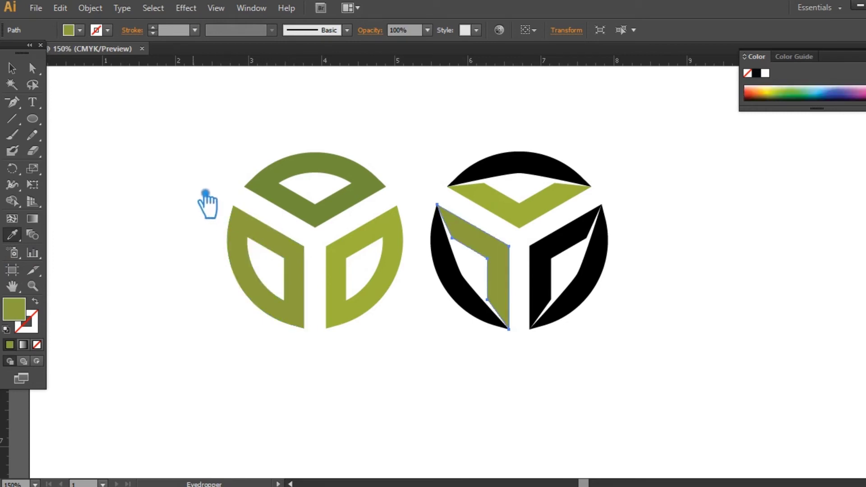
{"action": "key", "text": "a"}
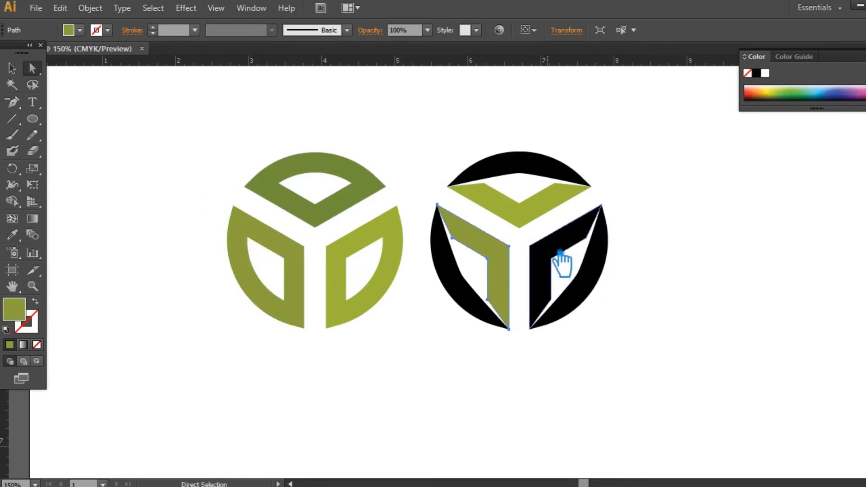
{"action": "left_click", "coordinate": [560, 256]}
{"action": "key", "text": "i"}
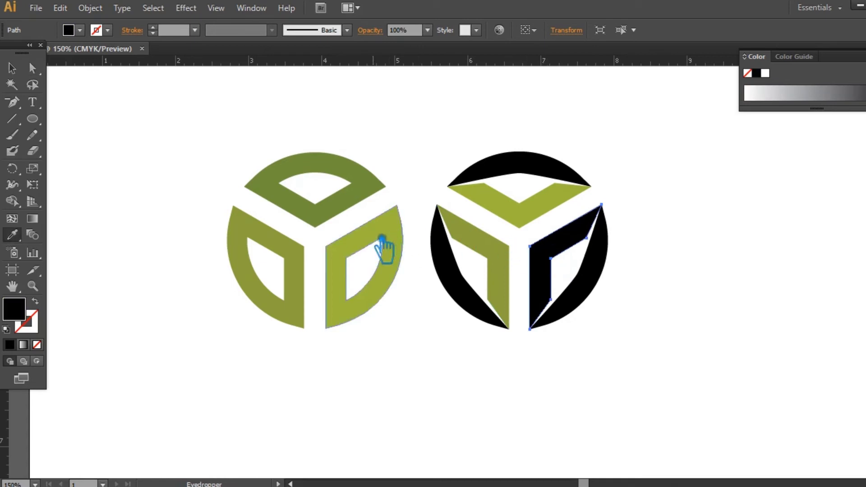
{"action": "left_click", "coordinate": [359, 259]}
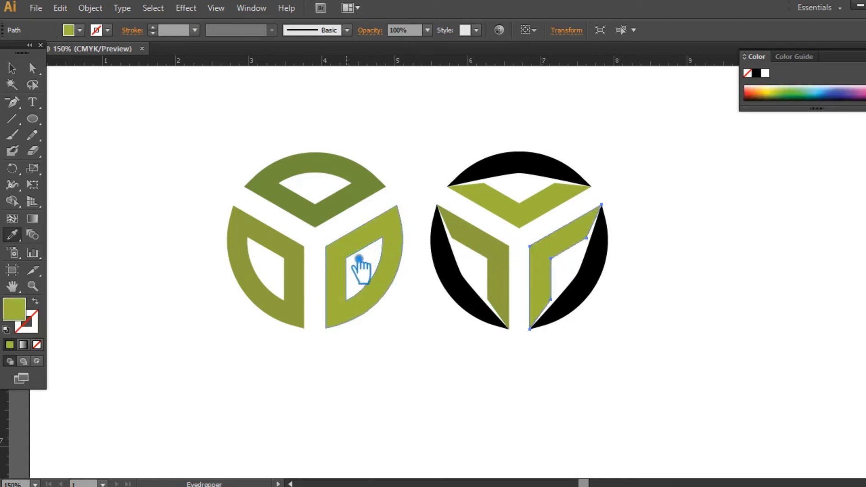
Fill the tapered logo's top outer arc with the dark green of the plain logo's top segment.
{"action": "key", "text": "a"}
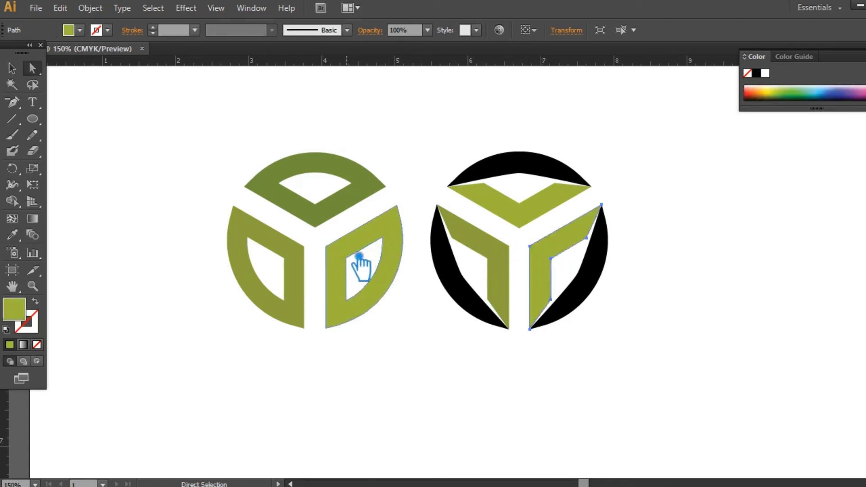
{"action": "left_click", "coordinate": [523, 173]}
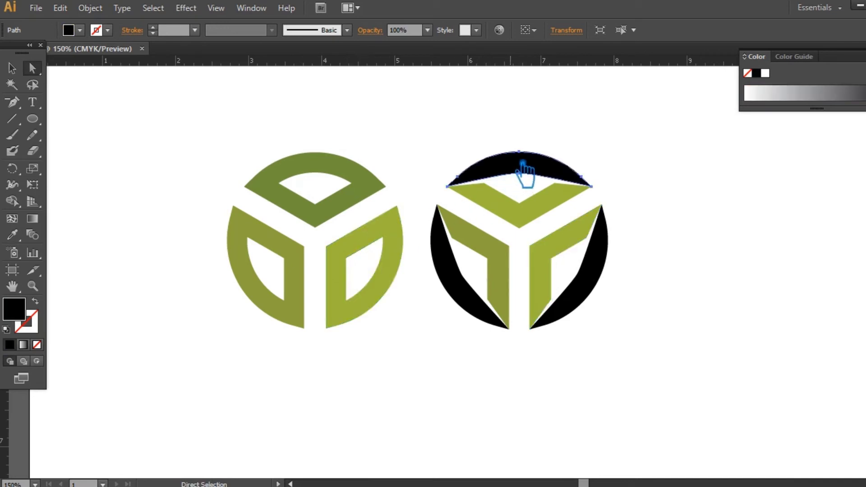
{"action": "left_click", "coordinate": [12, 234]}
{"action": "left_click", "coordinate": [280, 238]}
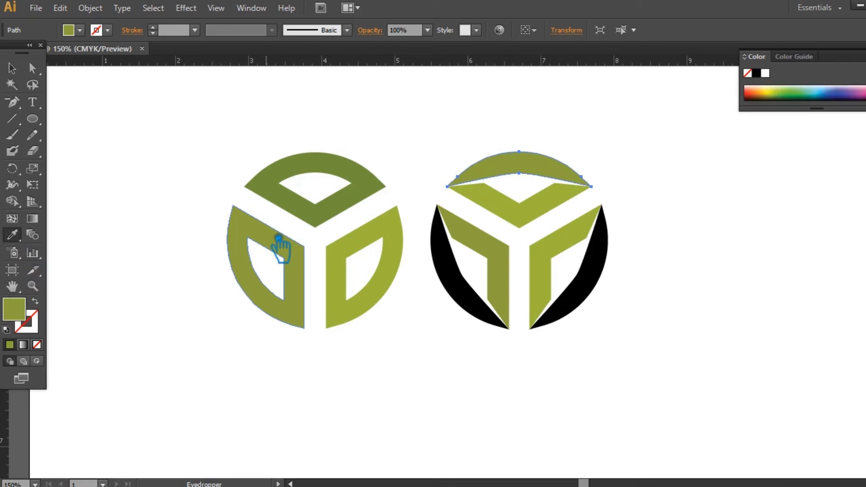
{"action": "left_click", "coordinate": [280, 196]}
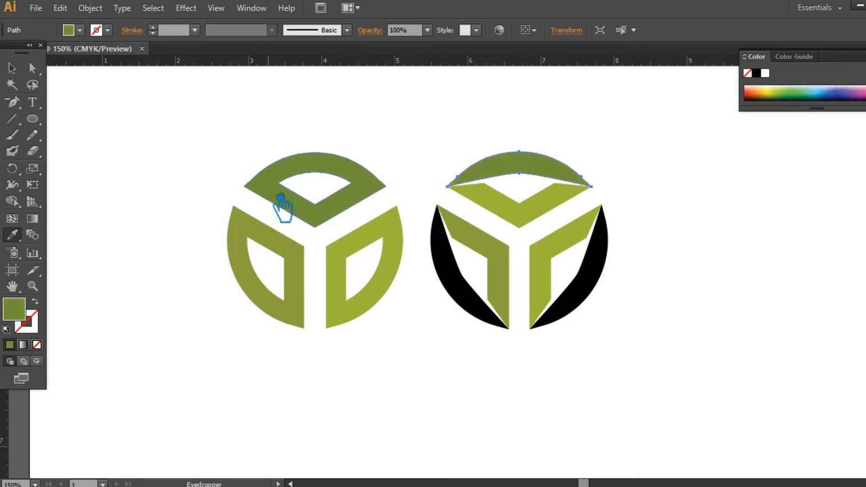
Copy the top outer arc's dark green onto both lower outer arcs of the tapered logo and deselect them.
{"action": "key", "text": "a"}
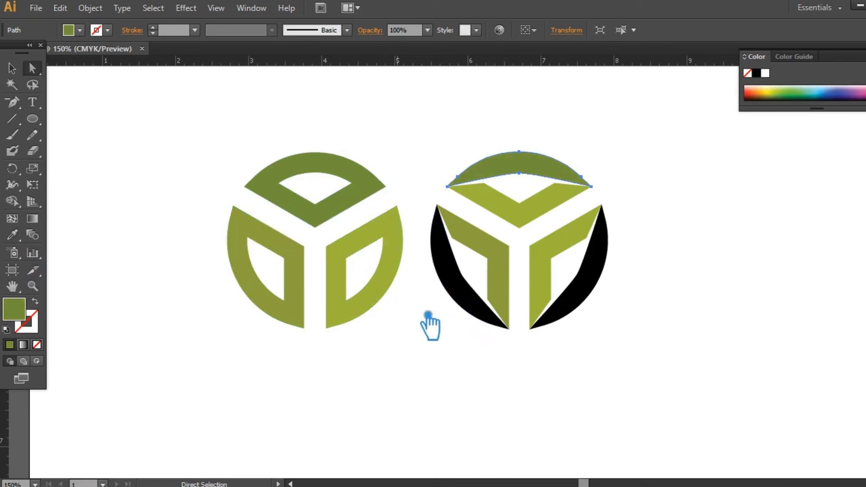
{"action": "left_click", "coordinate": [479, 311]}
{"action": "left_click", "coordinate": [599, 291], "text": "shift"}
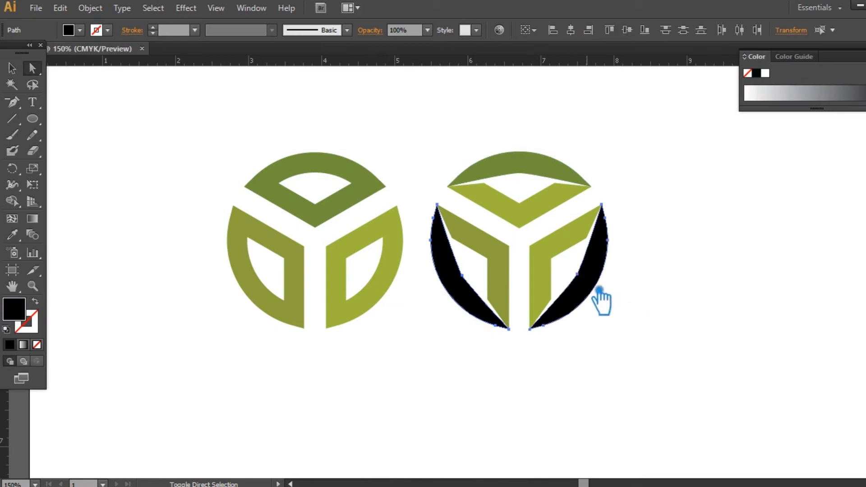
{"action": "key", "text": "i"}
{"action": "left_click", "coordinate": [537, 167]}
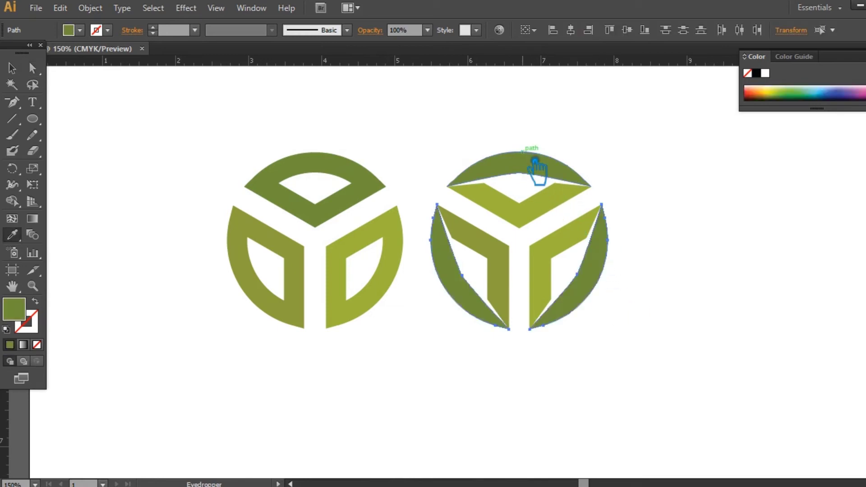
{"action": "key", "text": "v"}
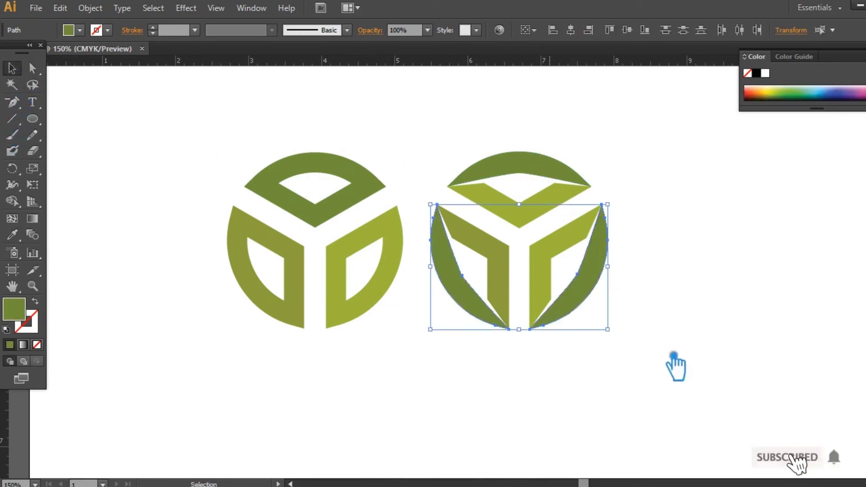
{"action": "left_click", "coordinate": [710, 353]}
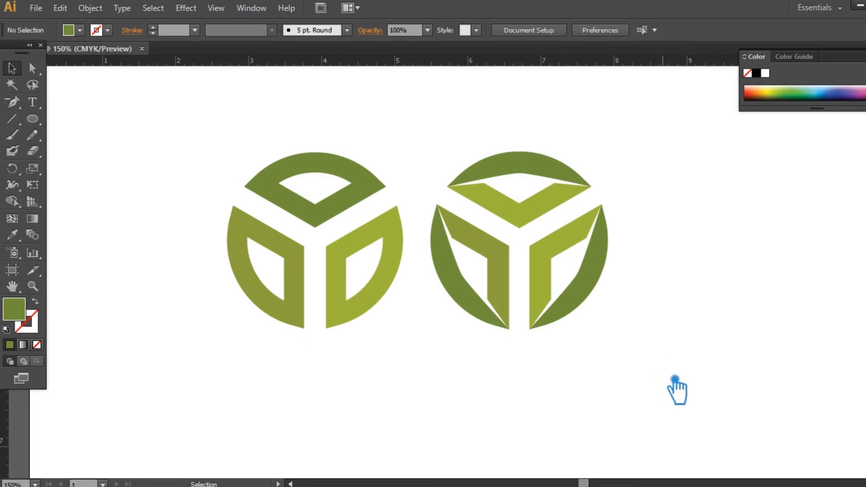
Select only the plain logo's lower-right segment and change its fill to teal 3BB7B7.
{"action": "left_click_drag", "start_coordinate": [663, 375], "coordinate": [661, 316]}
{"action": "left_click", "coordinate": [354, 269]}
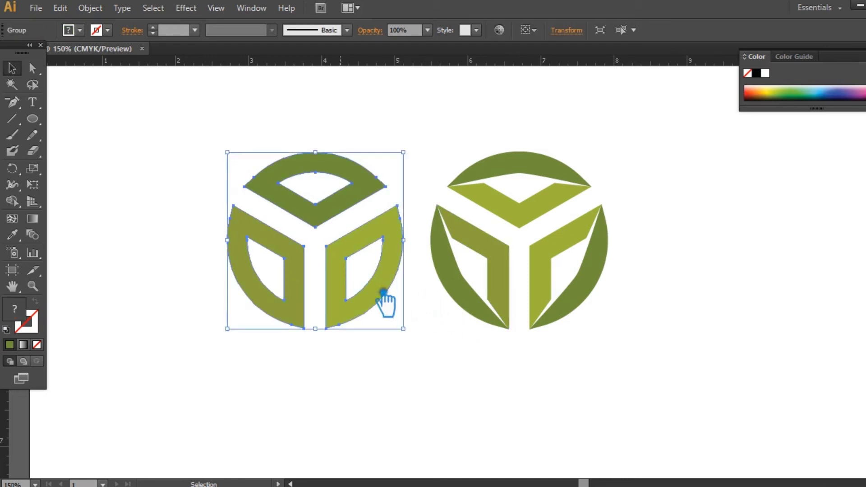
{"action": "left_click", "coordinate": [406, 356]}
{"action": "key", "text": "a"}
{"action": "left_click", "coordinate": [345, 256]}
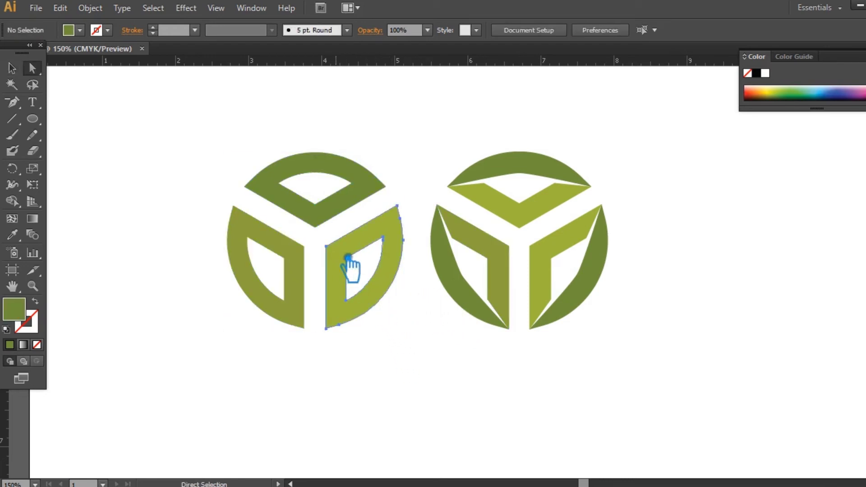
{"action": "double_click", "coordinate": [22, 312]}
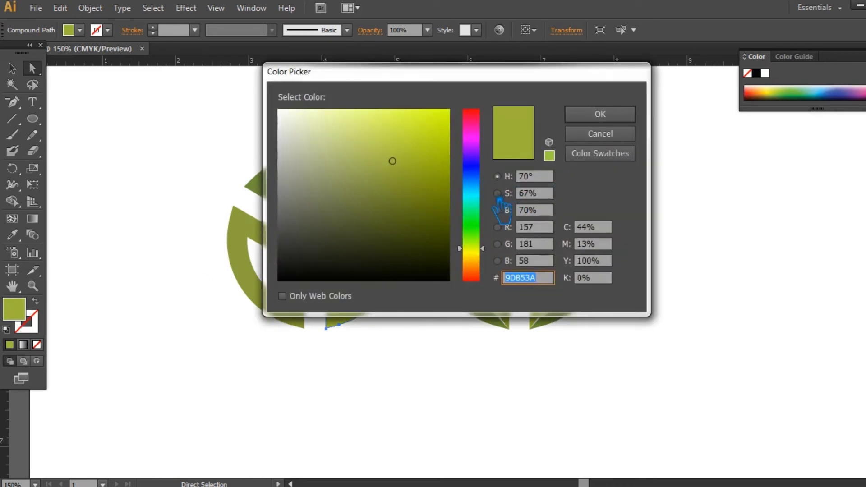
{"action": "left_click", "coordinate": [487, 195]}
{"action": "mouse_move", "coordinate": [412, 173]}
{"action": "left_mouse_down"}
{"action": "mouse_move", "coordinate": [421, 158]}
{"action": "mouse_move", "coordinate": [423, 190]}
{"action": "mouse_move", "coordinate": [409, 150]}
{"action": "mouse_move", "coordinate": [408, 164]}
{"action": "left_mouse_up"}
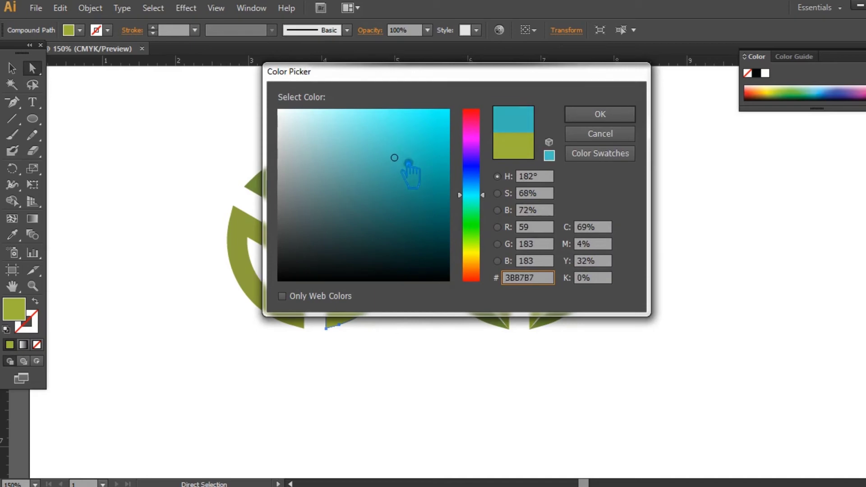
{"action": "left_click", "coordinate": [619, 119]}
Copy the lower-right segment's teal onto the plain logo's lower-left segment and darken its fill to 2A9B98.
{"action": "left_click", "coordinate": [298, 255]}
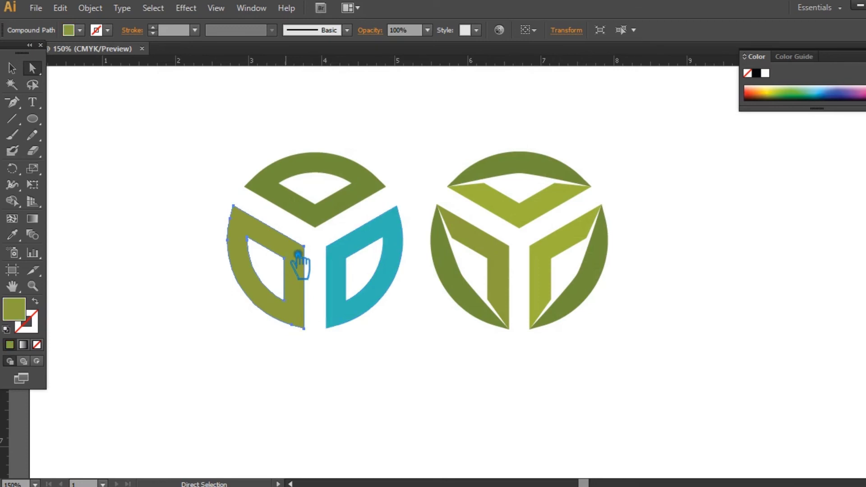
{"action": "key", "text": "i"}
{"action": "left_click", "coordinate": [349, 266]}
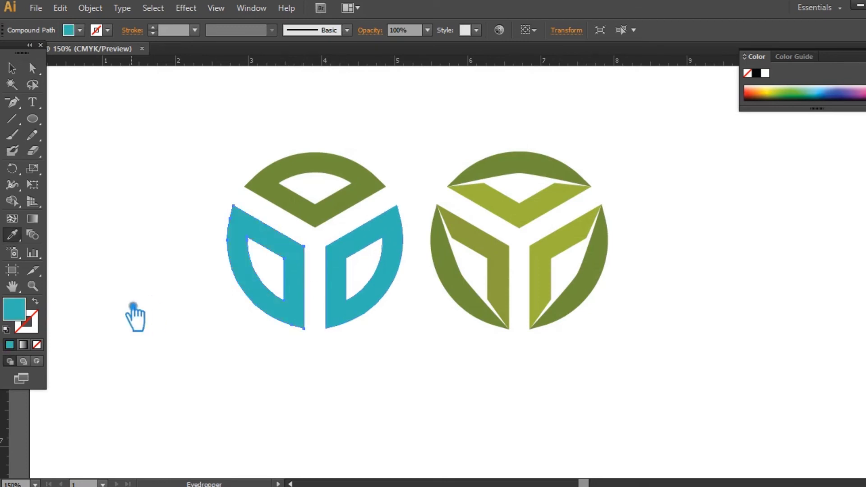
{"action": "double_click", "coordinate": [25, 318]}
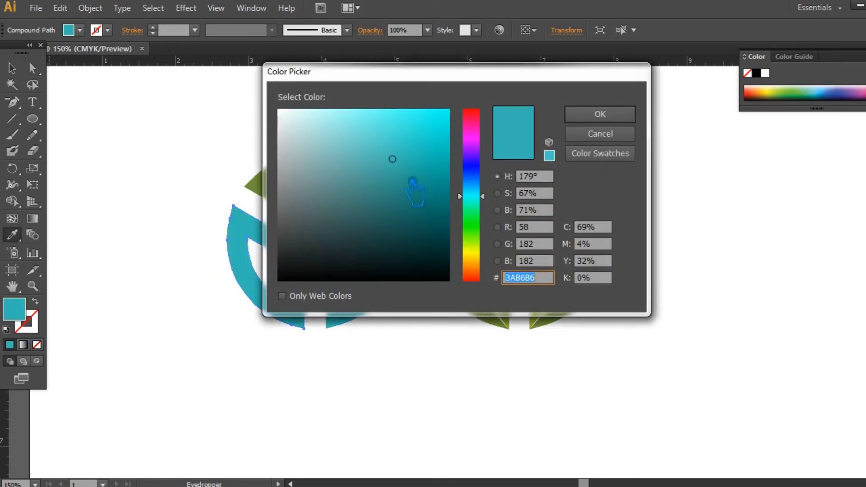
{"action": "left_click", "coordinate": [401, 176]}
{"action": "left_click", "coordinate": [600, 114]}
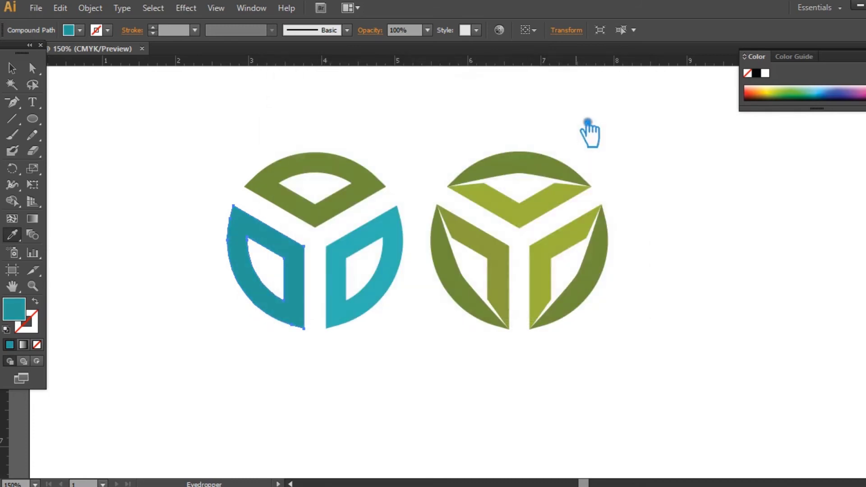
Copy the lower-left segment's teal onto the plain logo's top segment, darken it further, and deselect it.
{"action": "key", "text": "a"}
{"action": "left_click", "coordinate": [317, 215]}
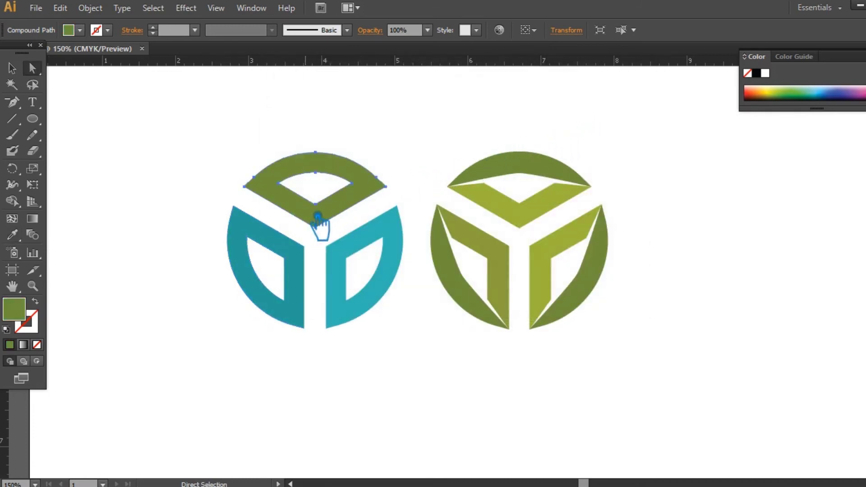
{"action": "key", "text": "i"}
{"action": "left_click", "coordinate": [272, 264]}
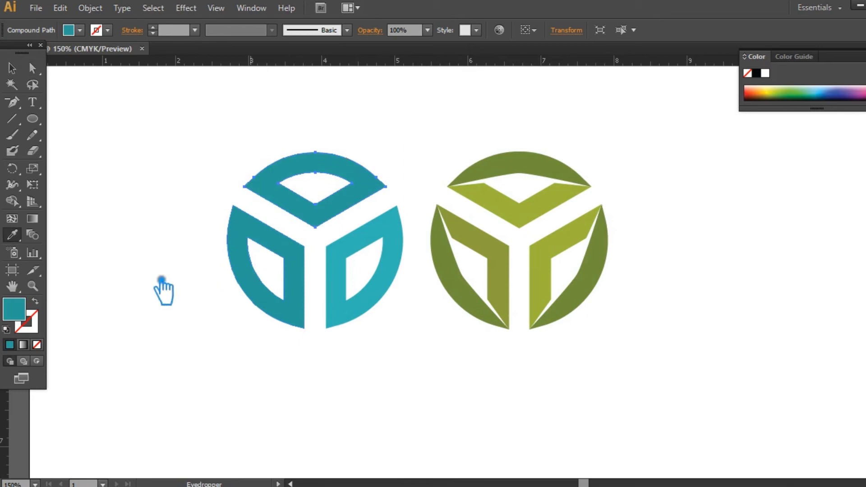
{"action": "double_click", "coordinate": [24, 316]}
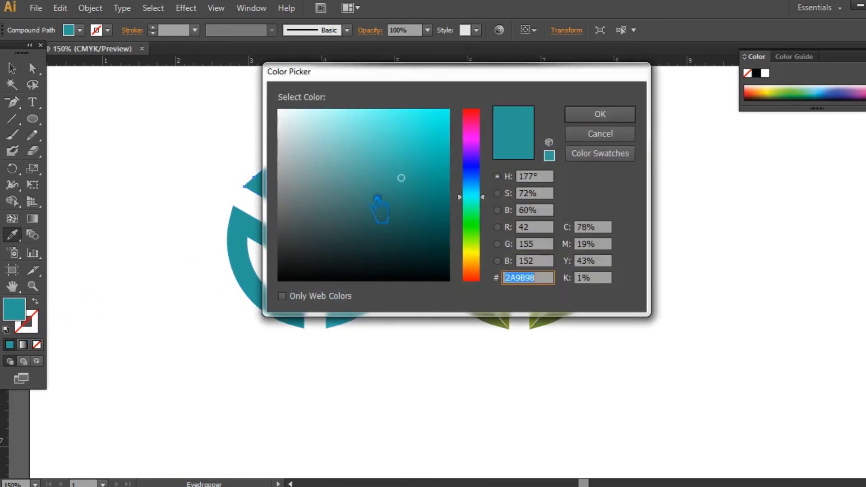
{"action": "left_click", "coordinate": [419, 198]}
{"action": "left_click", "coordinate": [600, 114]}
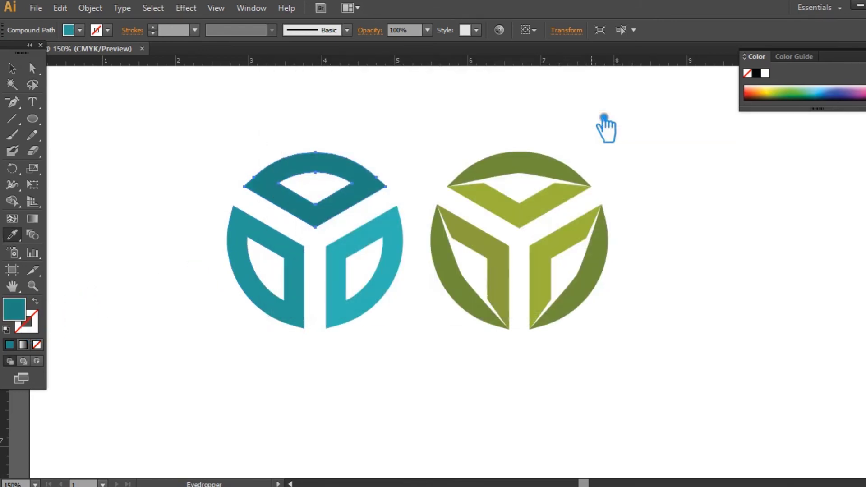
{"action": "left_click", "coordinate": [12, 68]}
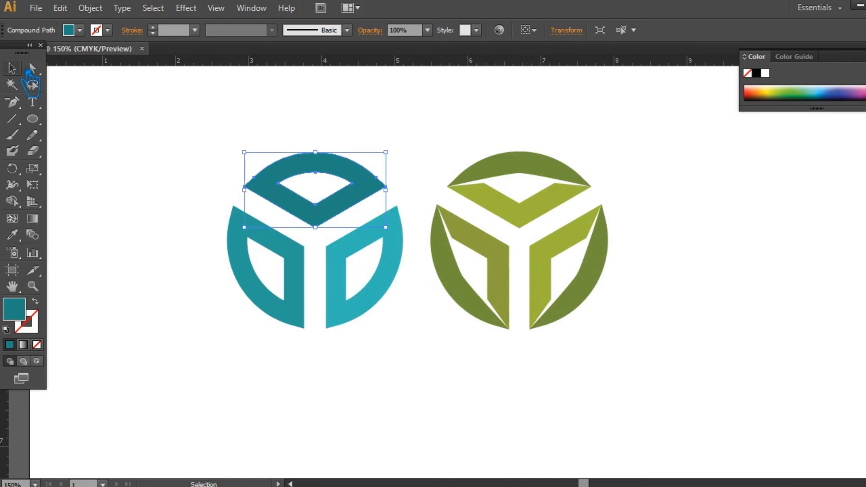
{"action": "left_click", "coordinate": [619, 129]}
Enlarge the view around both coloured logos to examine them side by side.
{"action": "key", "text": "shift+Tab"}
{"action": "left_click_drag", "start_coordinate": [767, 271], "coordinate": [736, 311]}
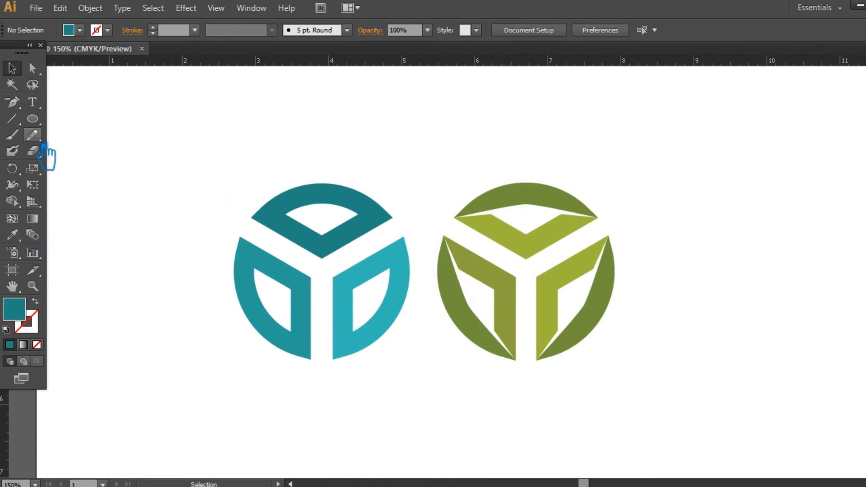
{"action": "left_click", "coordinate": [32, 286]}
{"action": "left_click_drag", "start_coordinate": [202, 154], "coordinate": [659, 391]}
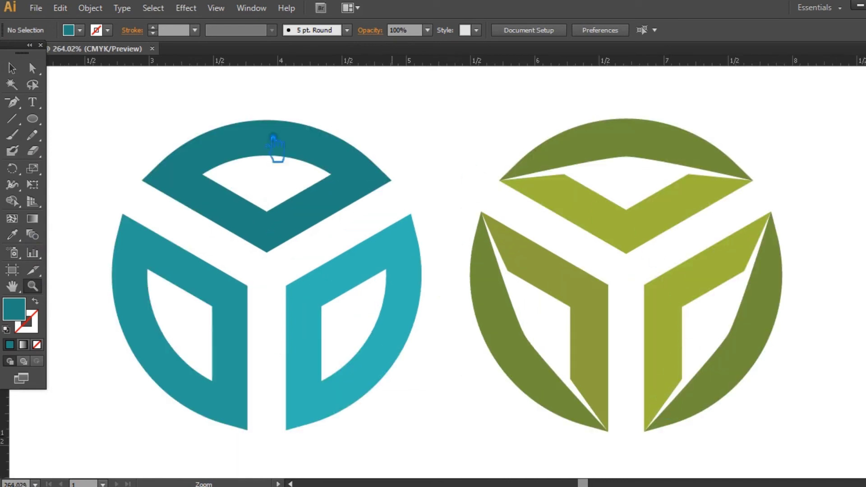
Set the view magnification to 250% and position both coloured logos side by side for inspection.
{"action": "left_click", "coordinate": [419, 135]}
{"action": "left_click_drag", "start_coordinate": [537, 286], "coordinate": [494, 110]}
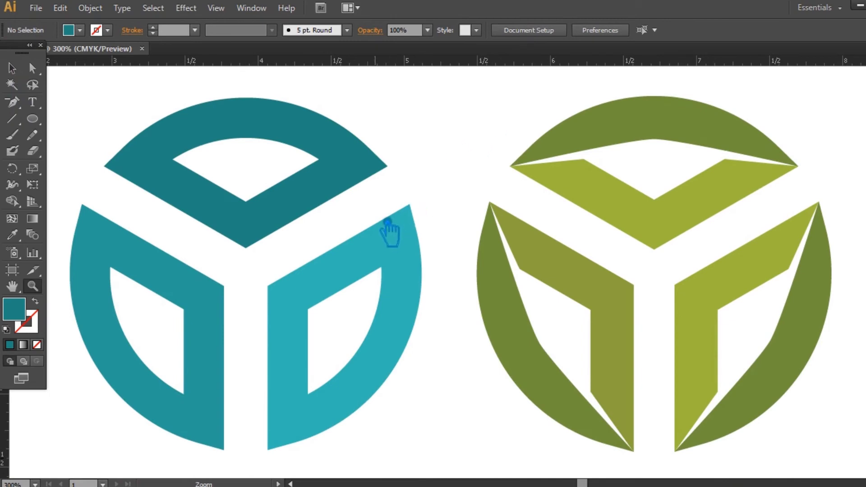
{"action": "key", "text": "ctrl+minus"}
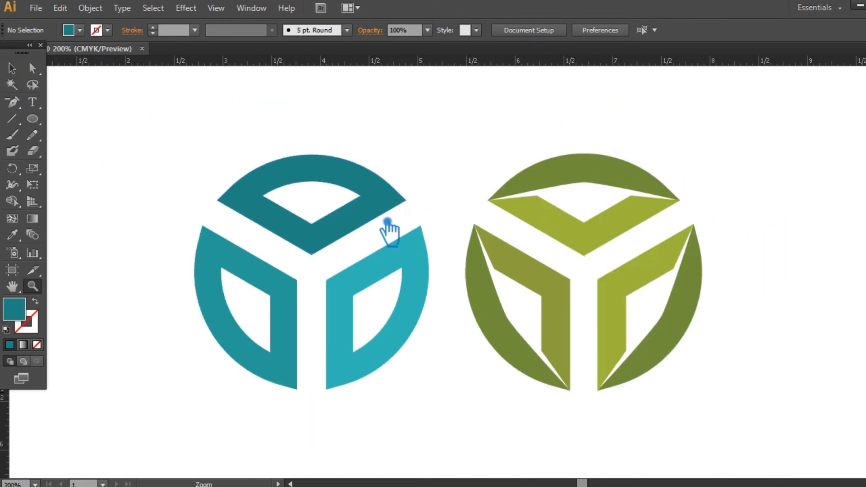
{"action": "key", "text": "v"}
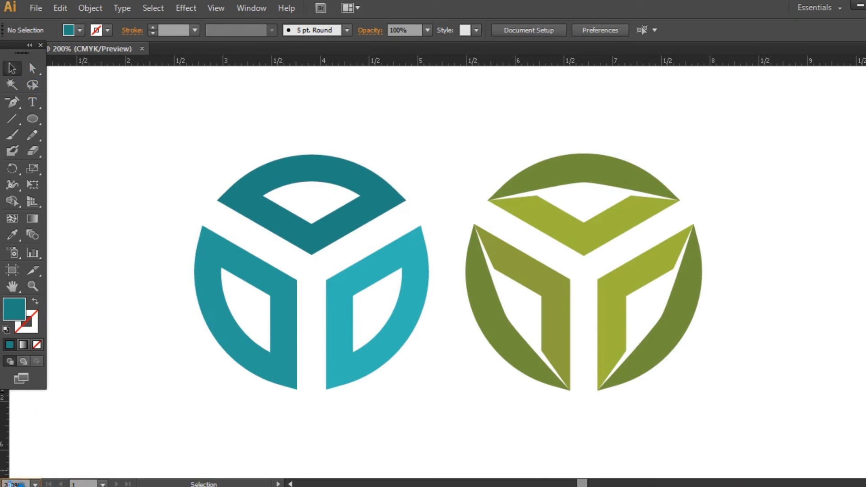
{"action": "key", "text": "Return"}
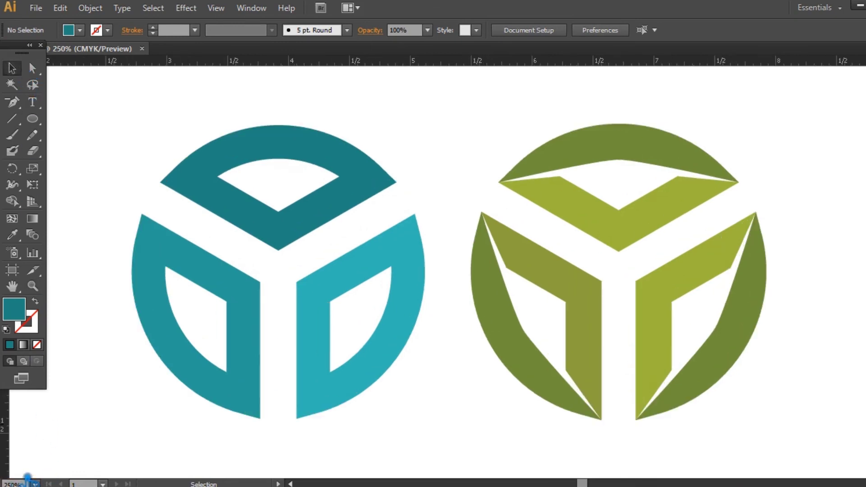
{"action": "mouse_move", "coordinate": [822, 371]}
{"action": "left_mouse_down"}
{"action": "mouse_move", "coordinate": [812, 367]}
{"action": "mouse_move", "coordinate": [817, 377]}
{"action": "left_mouse_up"}
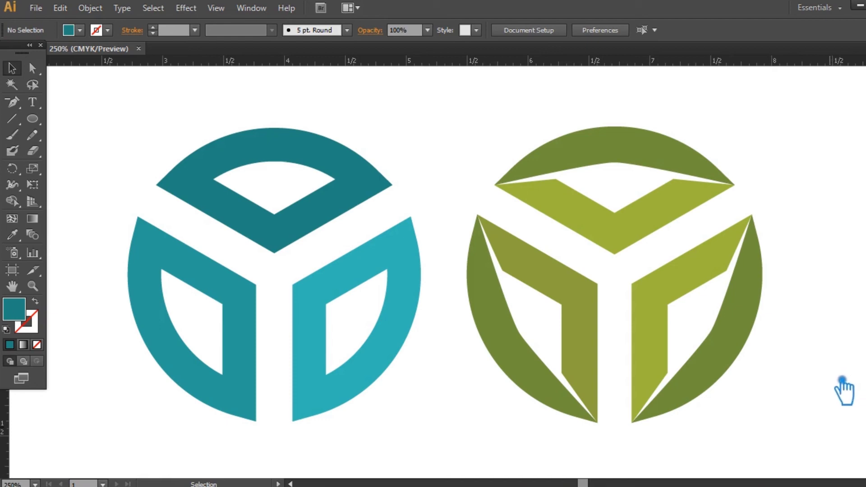
{"action": "key", "text": "a"}
{"action": "key", "text": "a"}
{"action": "key", "text": "v"}
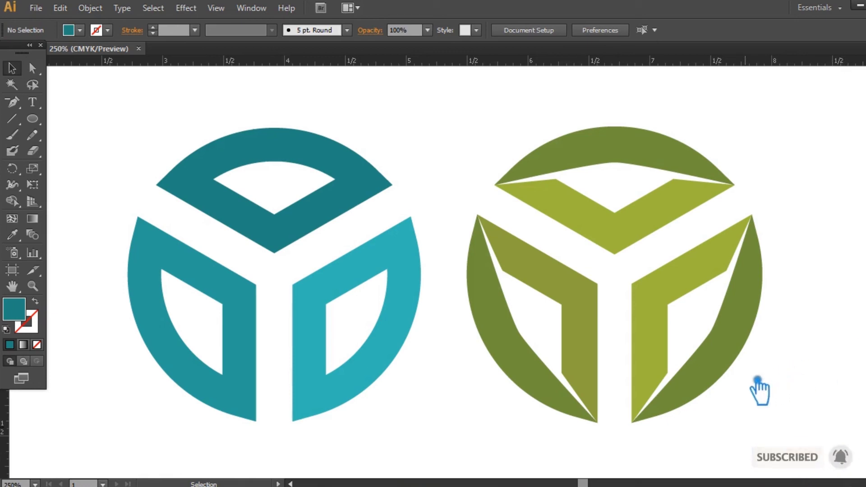
Recolour the tapered logo's lower-left inner arm with the light green sampled from its lower-right inner arm, and deselect it.
{"action": "key", "text": "a"}
{"action": "left_click", "coordinate": [595, 306]}
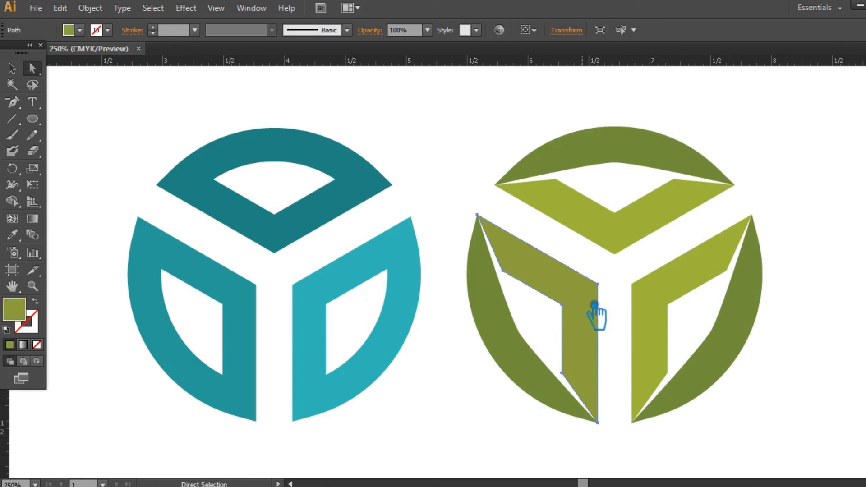
{"action": "key", "text": "i"}
{"action": "left_click", "coordinate": [673, 296]}
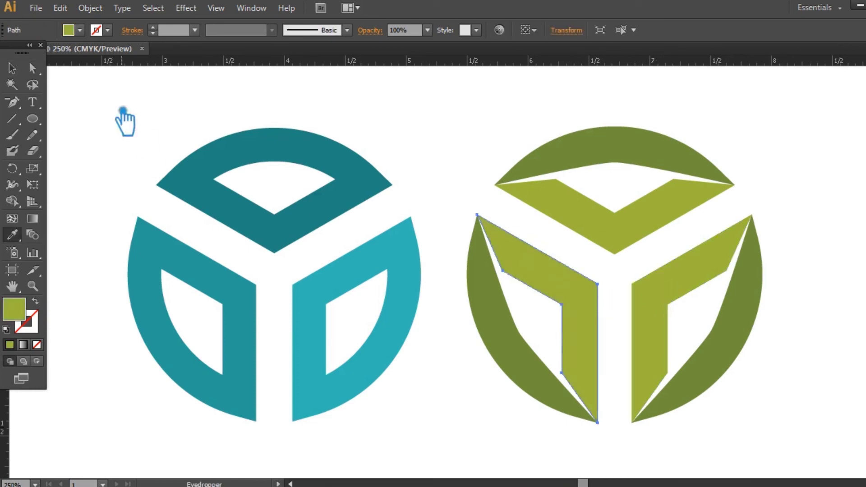
{"action": "left_click", "coordinate": [12, 69]}
{"action": "left_click", "coordinate": [842, 299]}
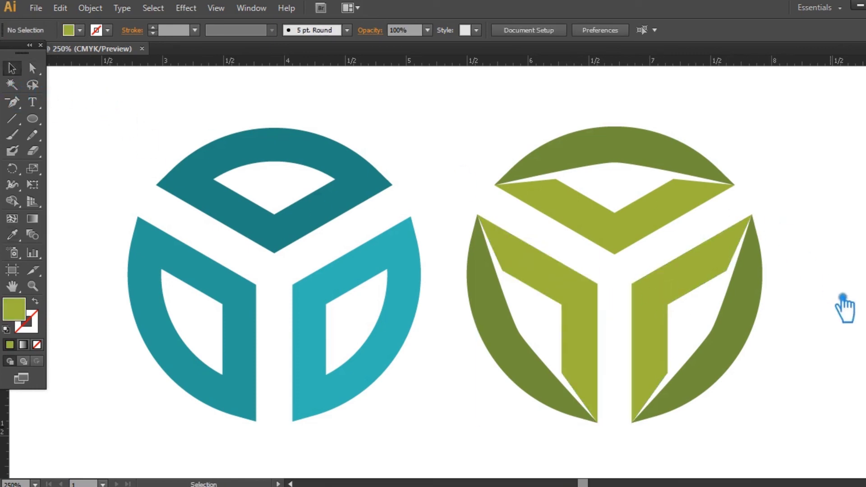